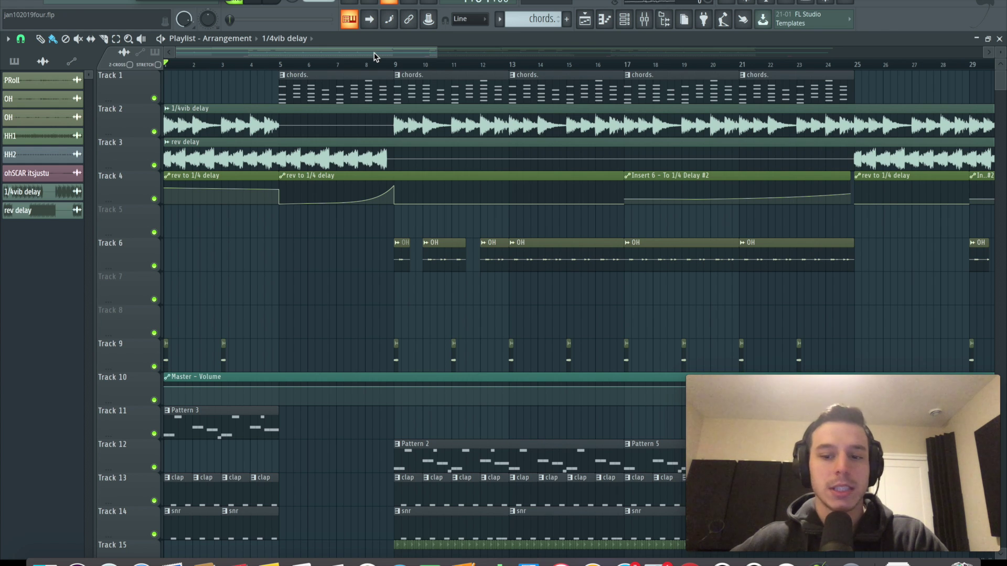
Step: Start song playback from the beginning of the Playlist to hear the full beat
scroll(375, 57, "down", 1)
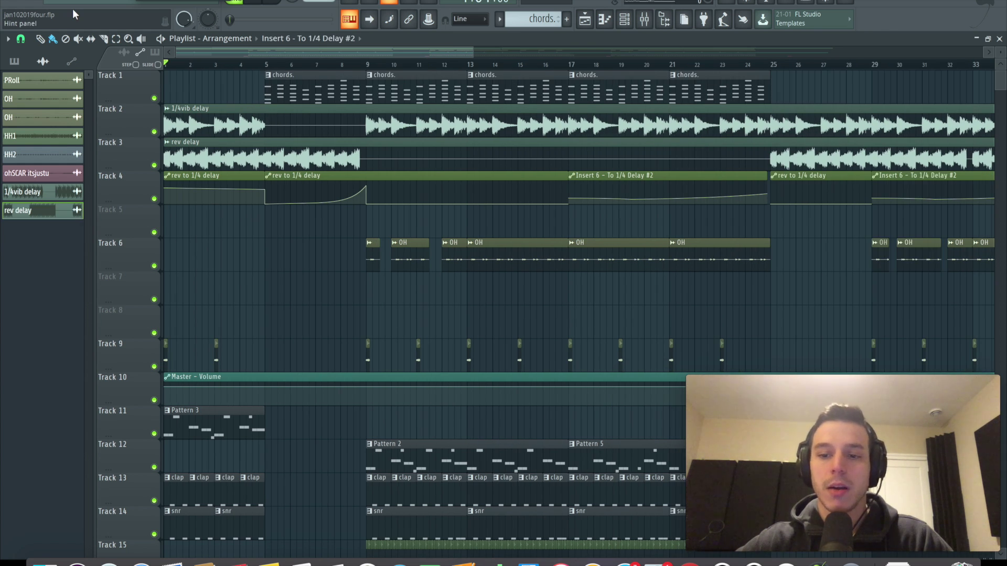
scroll(375, 57, "up", 1)
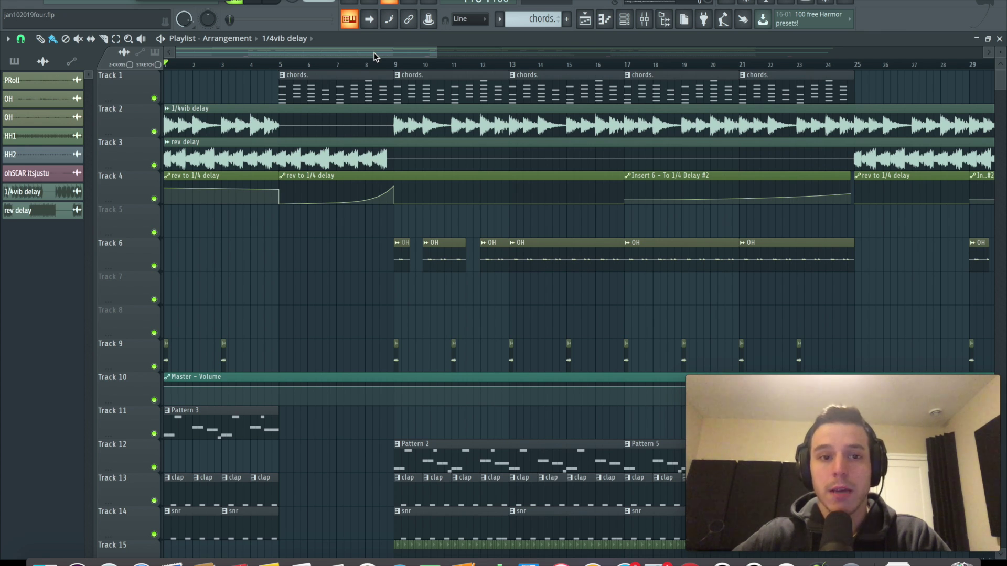
key("space")
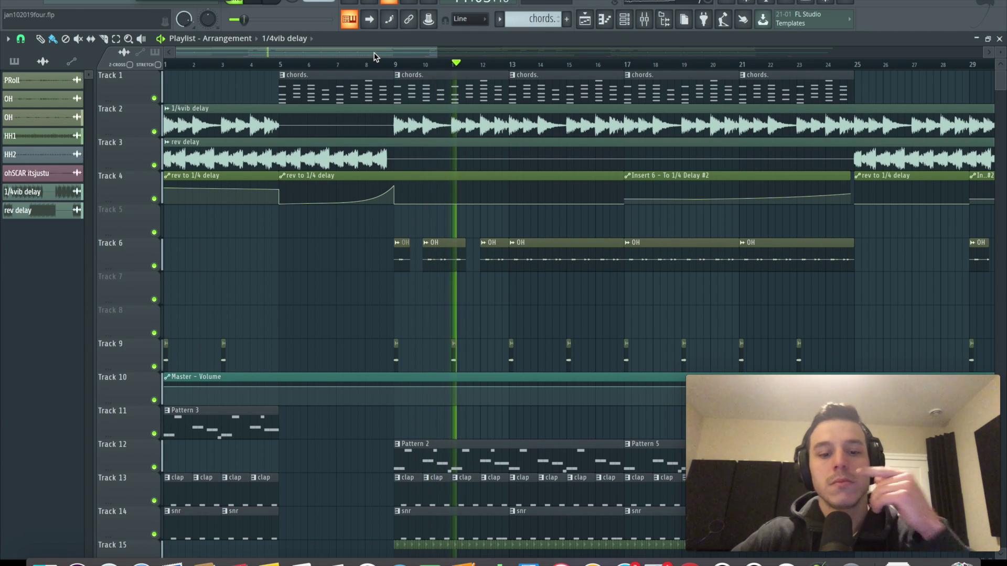
Step: Stop playback, set the song position to bar 5 and solo the chords track
key("space")
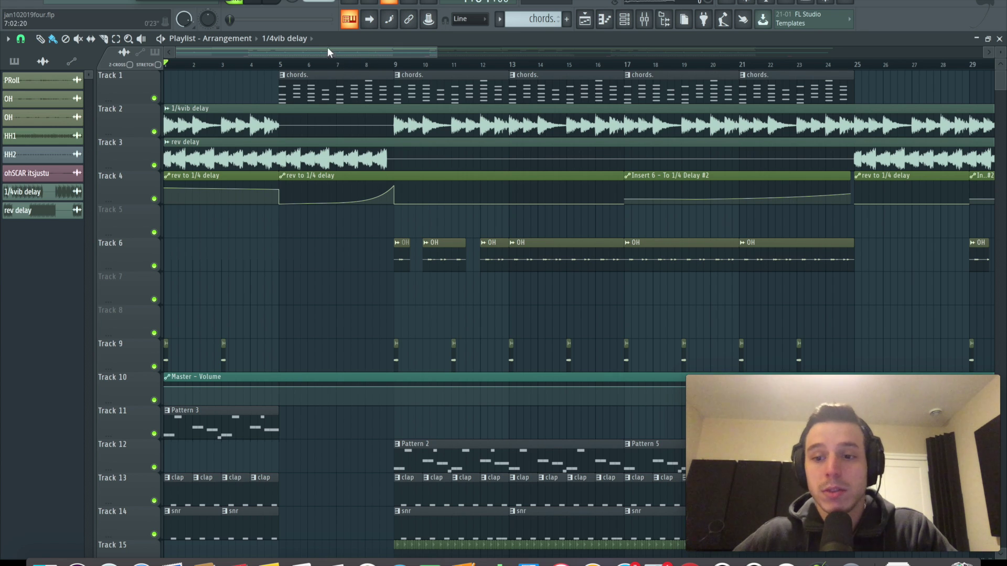
left_click(279, 65)
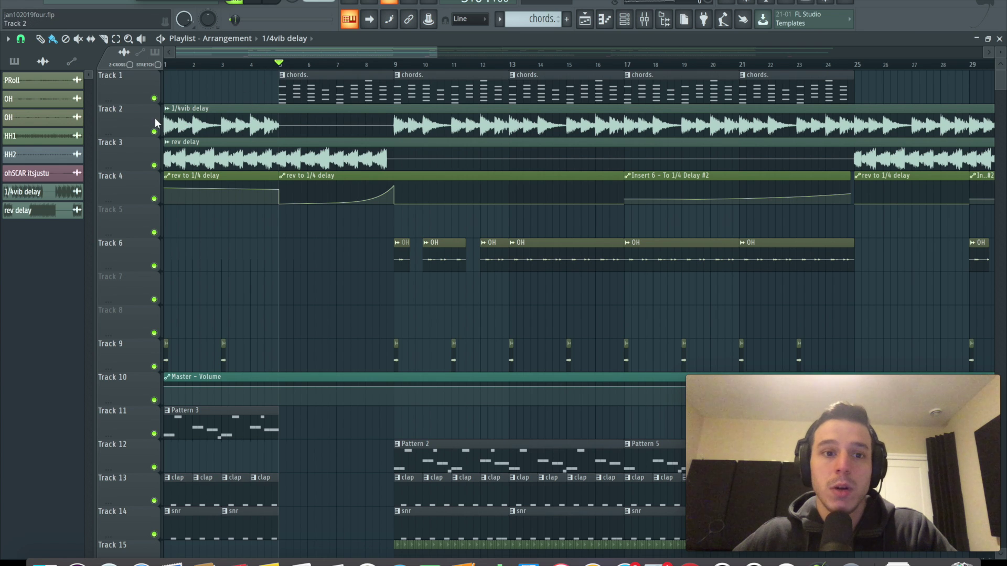
right_click(155, 99)
Step: Review the chords pattern's notes in the piano roll, then select the OH channel in the Mixer
key("F7")
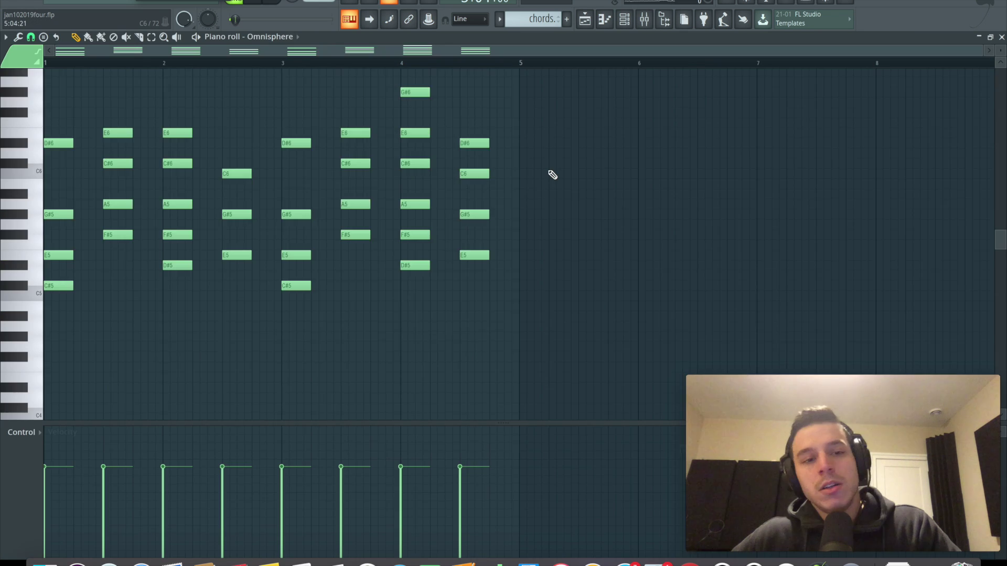
scroll(552, 174, "up", 3)
scroll(552, 175, "down", 4)
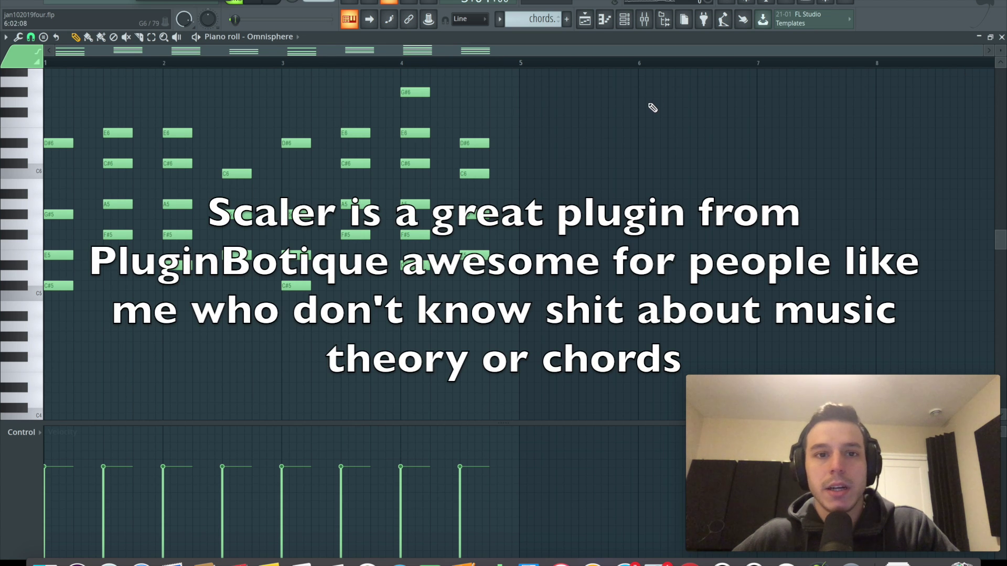
key("F9")
left_click(262, 112)
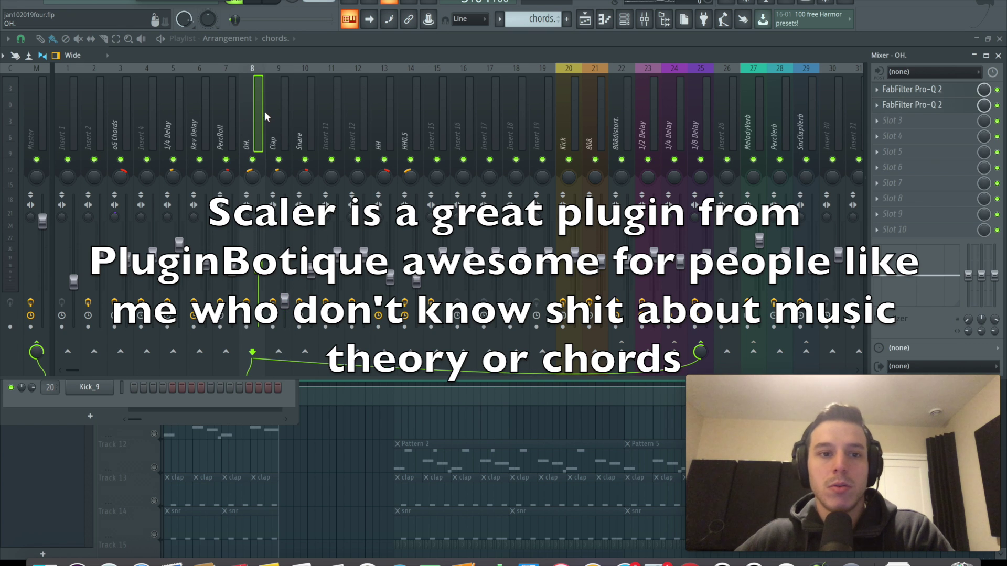
Step: Turn off oG Chords' MelodyVerb send, audition the dry chords and check their Pro-Q 2
left_click(119, 117)
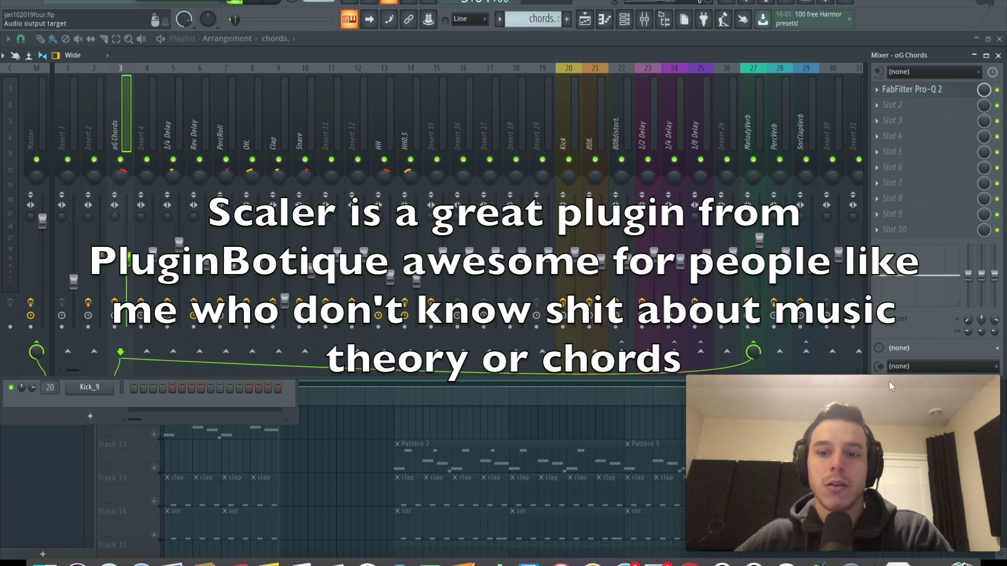
left_click(753, 350)
key("space")
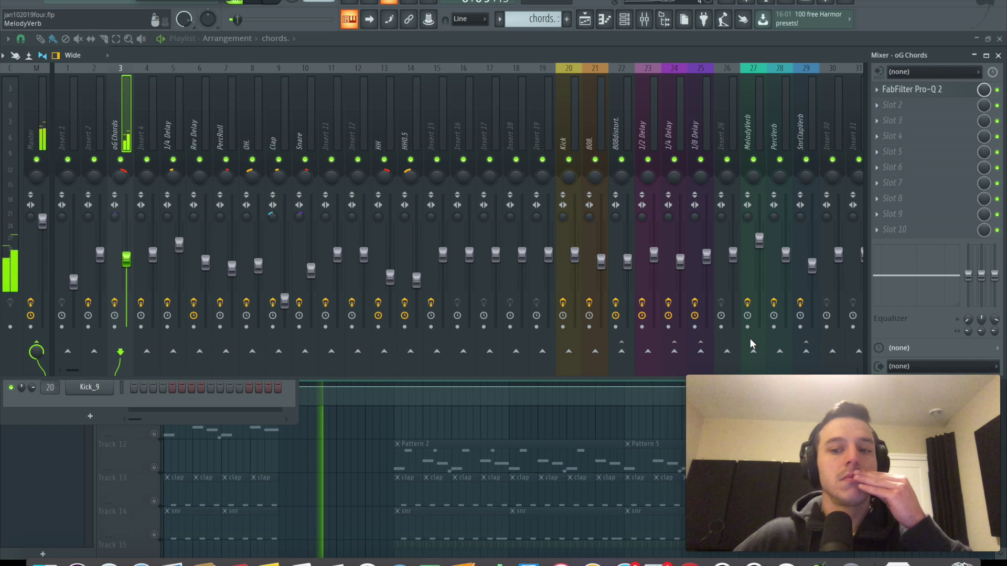
key("space")
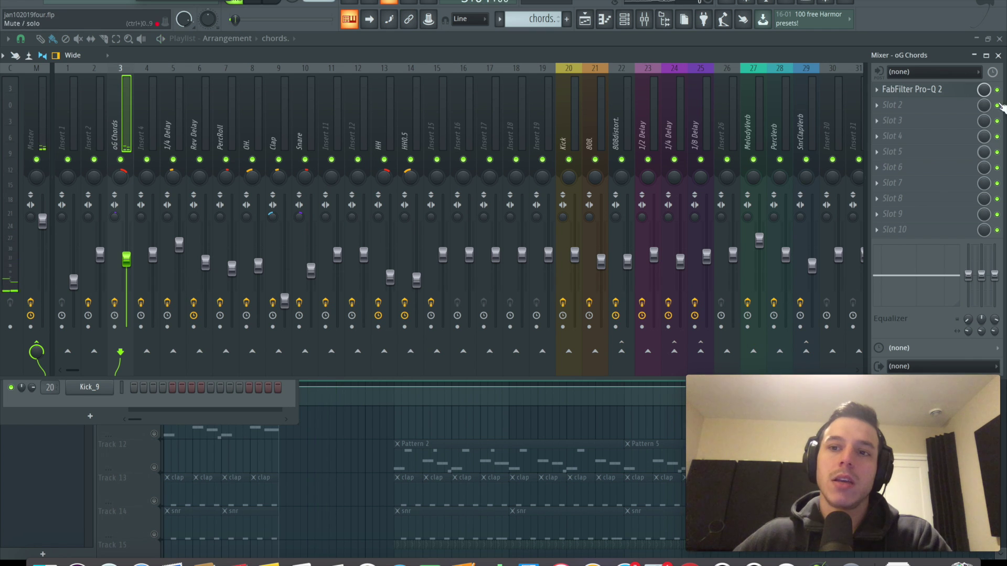
left_click(929, 89)
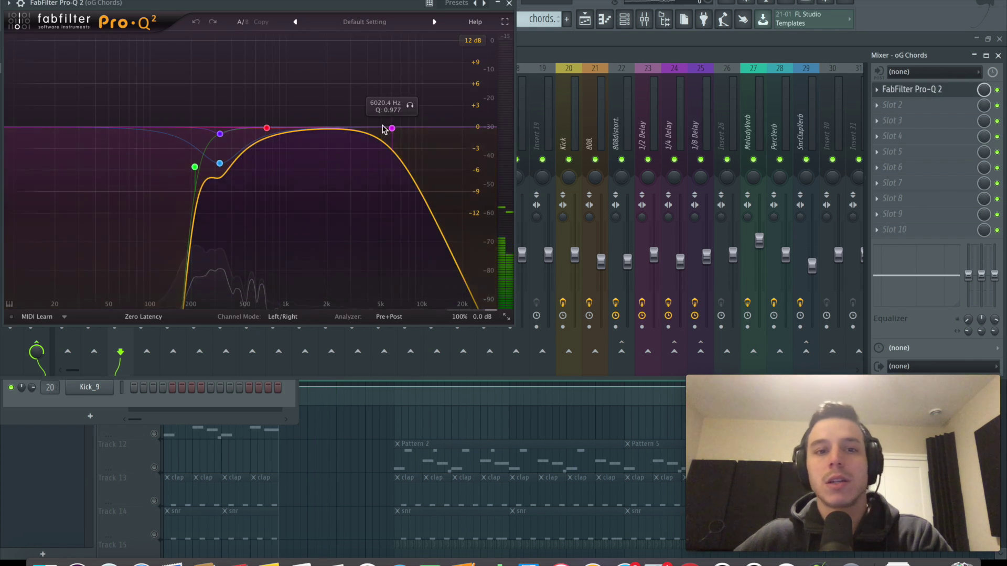
key("Escape")
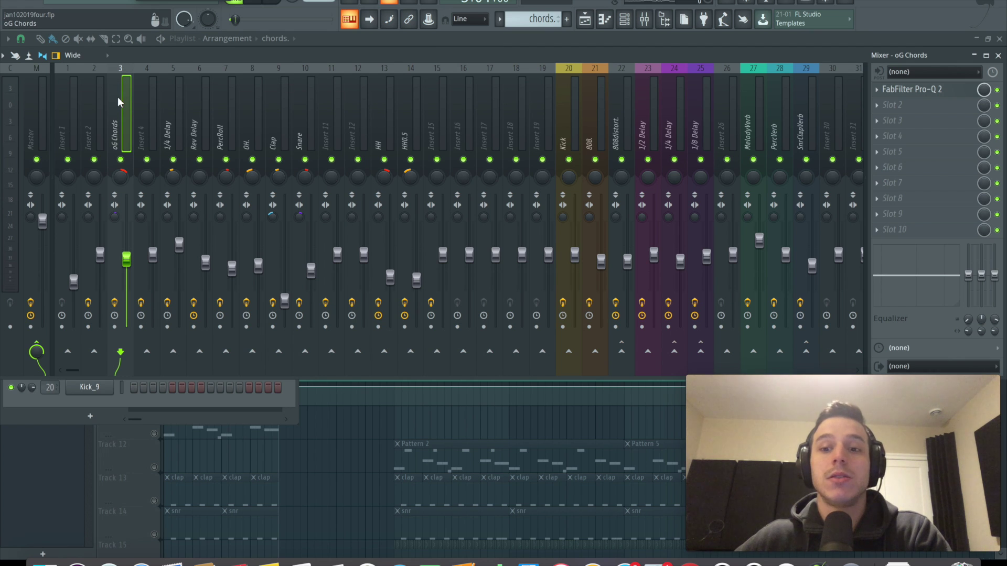
Step: Re-enable the oG Chords send to MelodyVerb and check MelodyVerb's Pro-R reverb and high-pass EQ
left_click(753, 352)
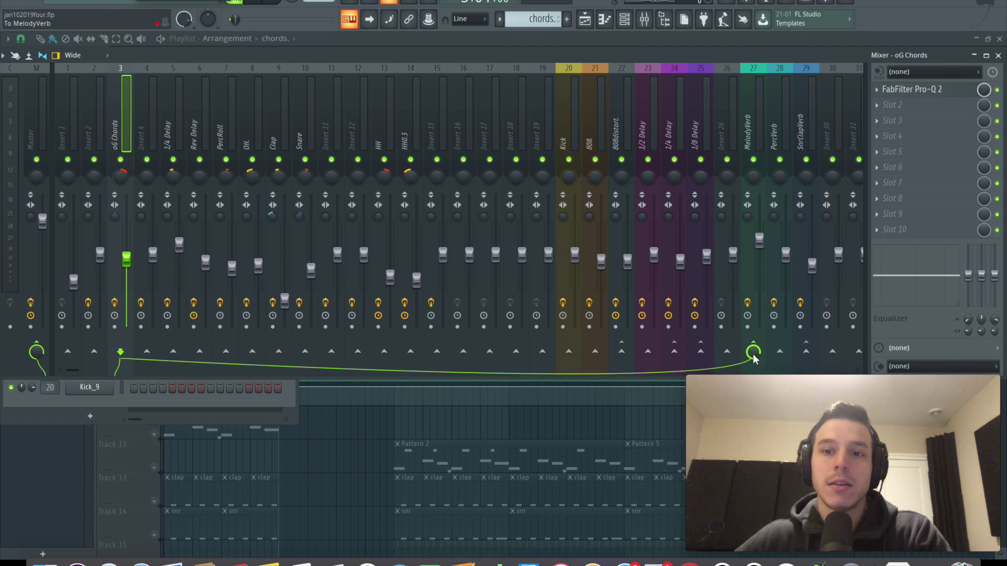
left_click(754, 111)
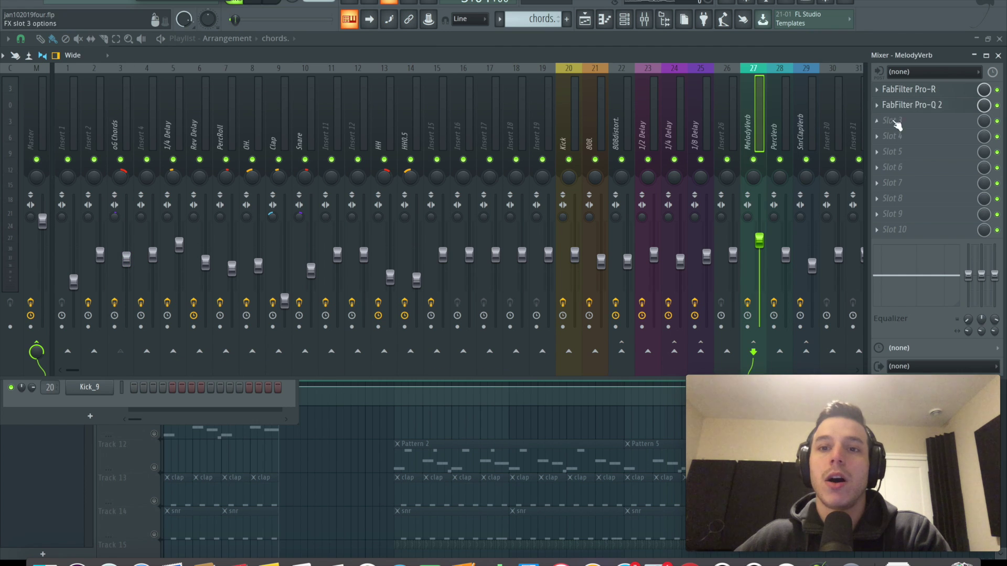
left_click(916, 90)
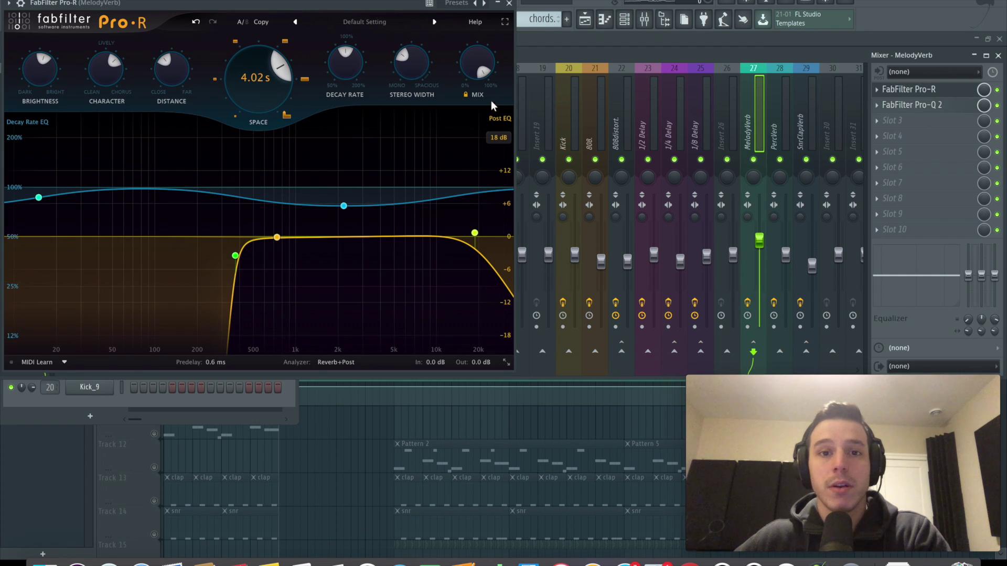
left_click(916, 91)
left_click(917, 107)
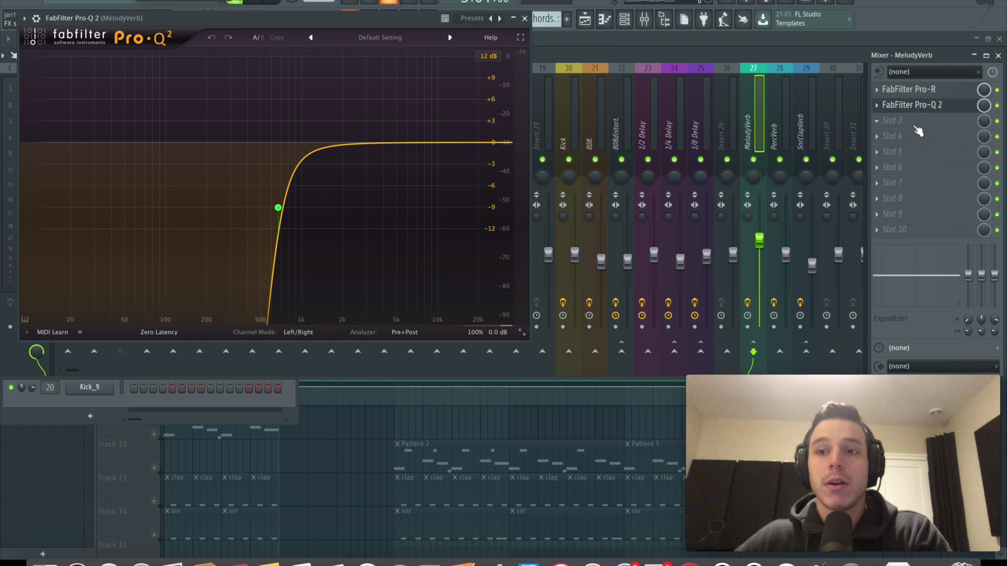
mouse_move(281, 208)
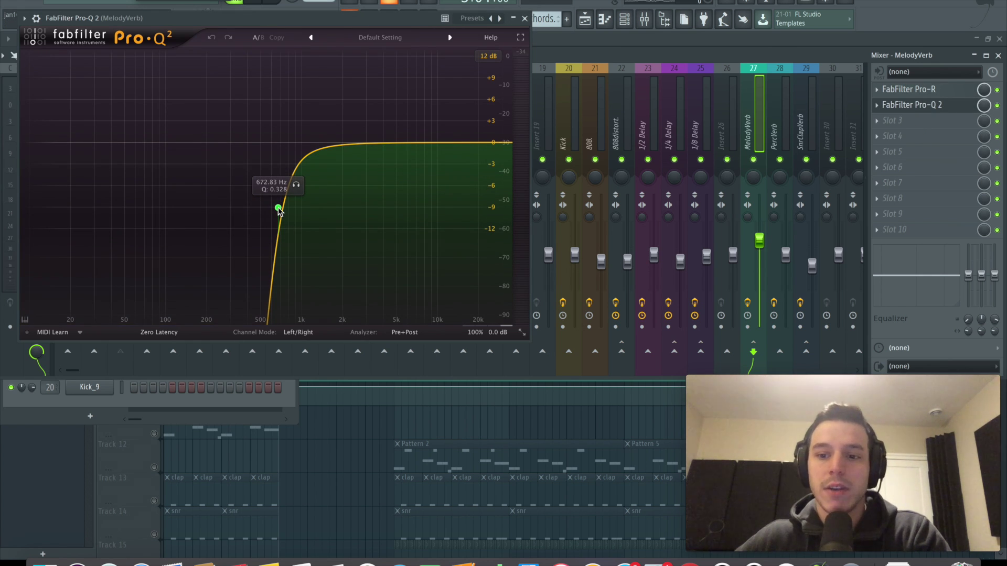
left_click(524, 18)
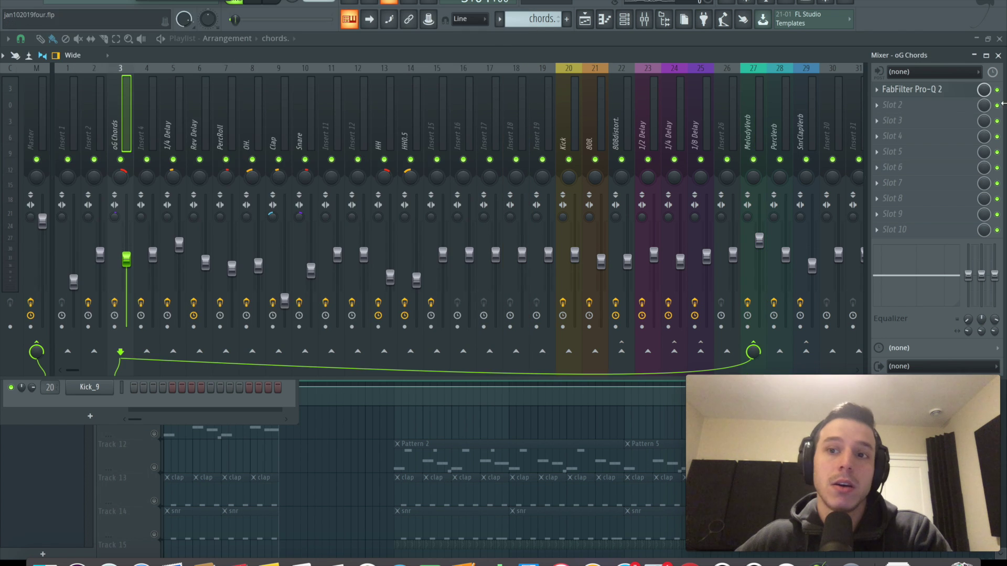
Step: Lower the oG Chords send level into MelodyVerb, rechecking both channels' EQs
left_click(881, 94)
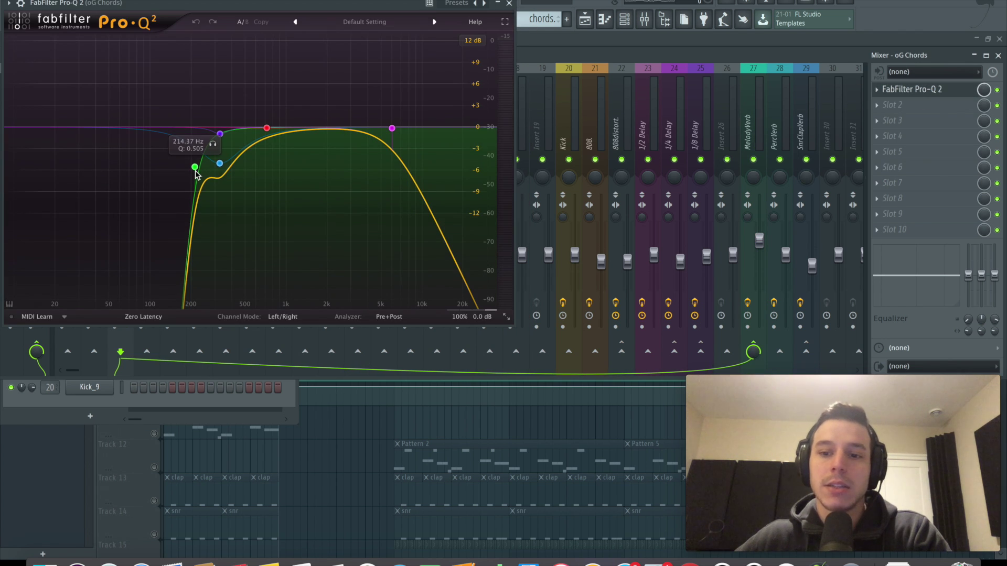
left_click(509, 3)
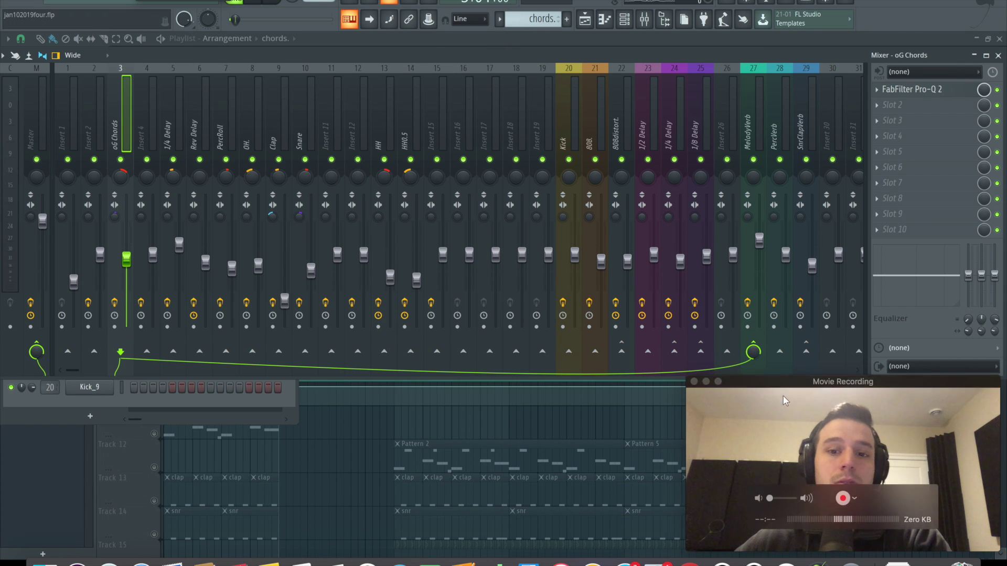
left_click_drag(754, 353, 754, 367)
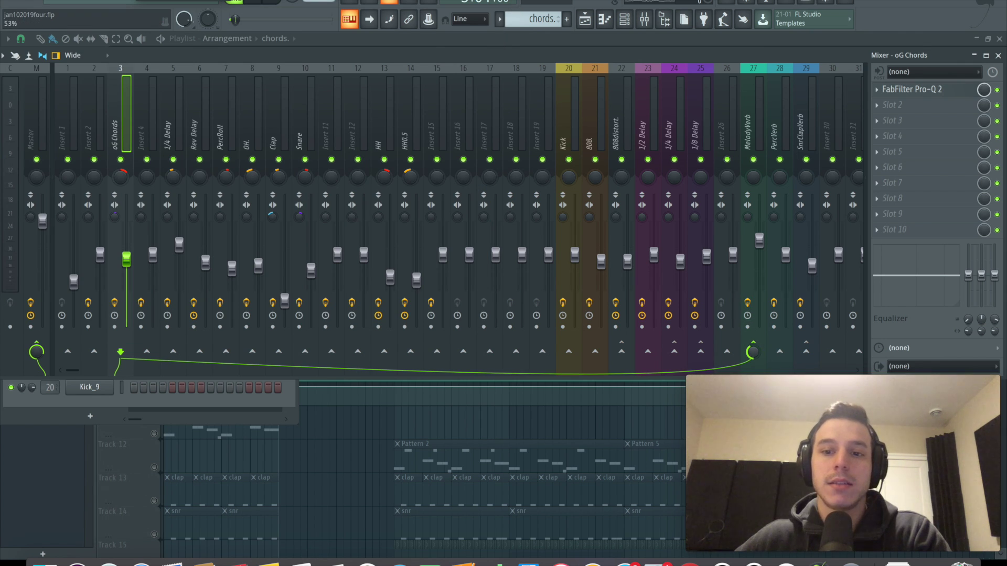
left_click(754, 362)
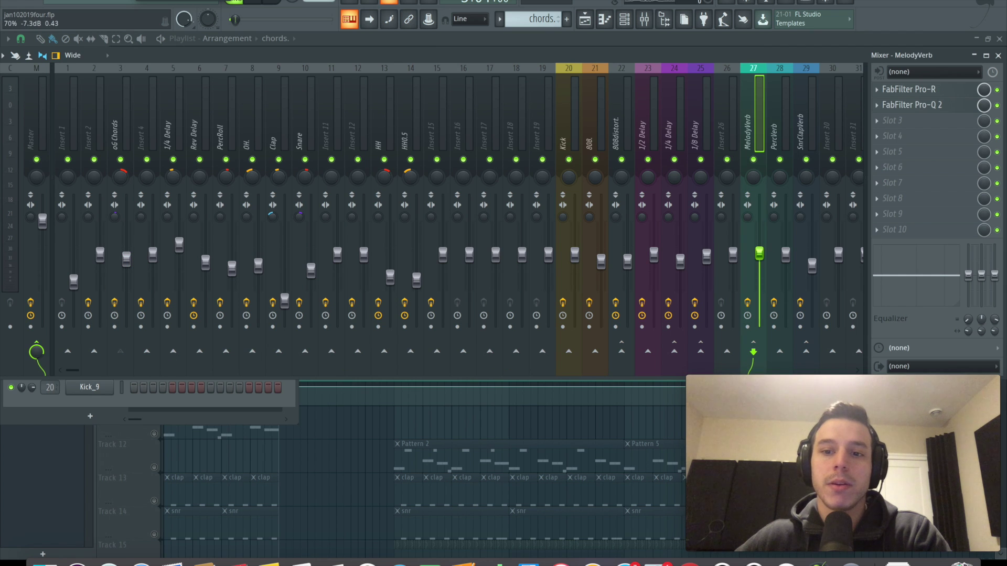
left_click(932, 109)
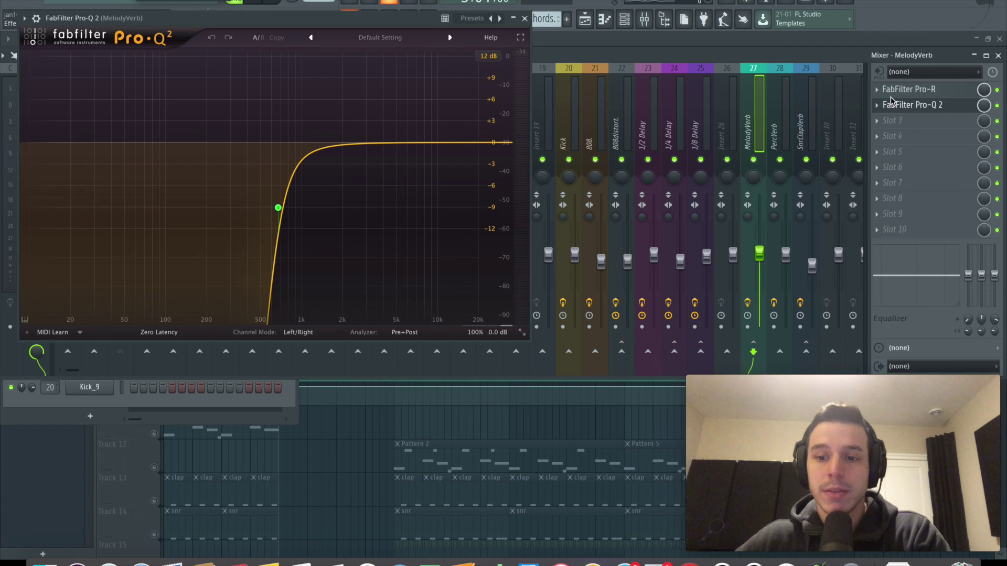
left_click(892, 103)
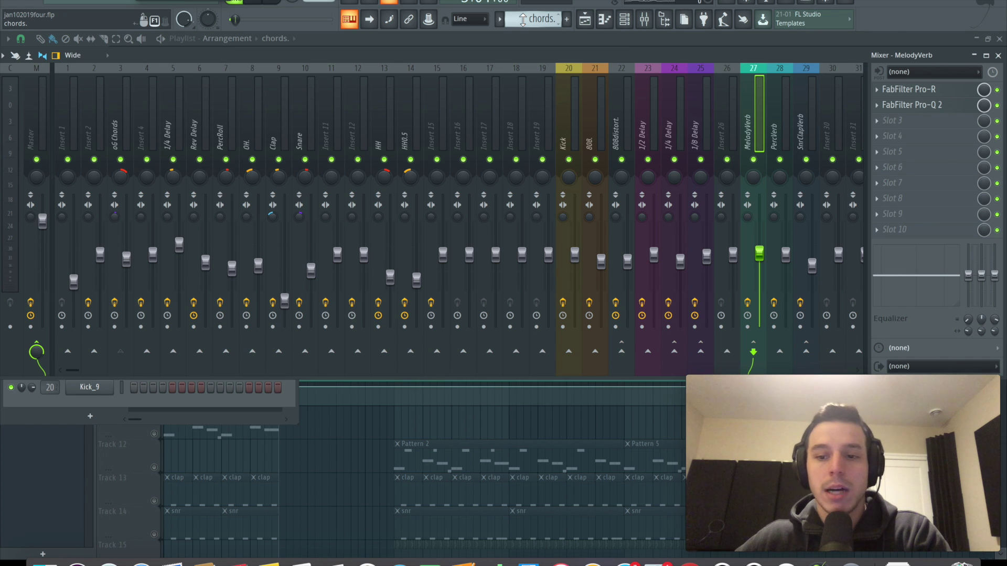
left_click(122, 130)
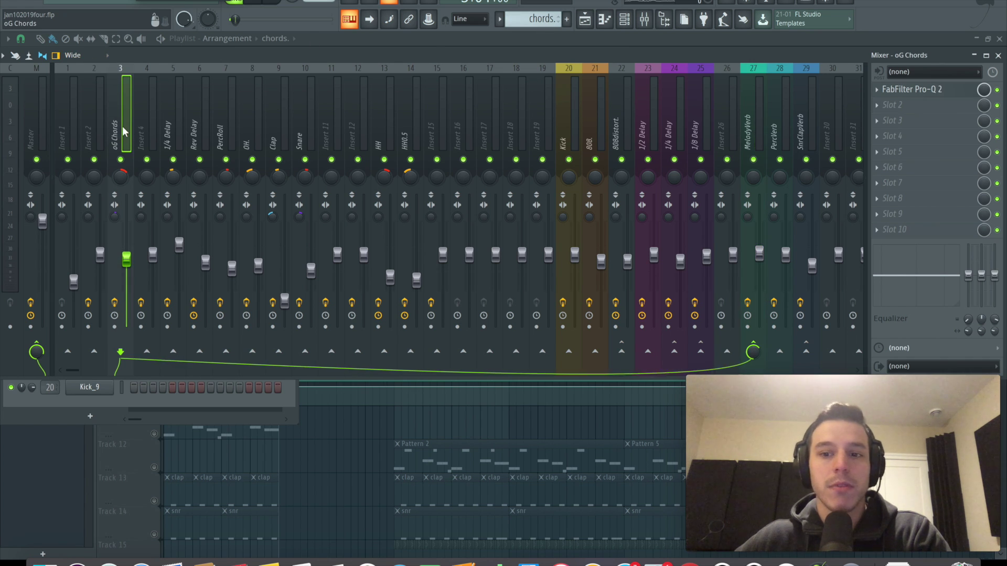
left_click(760, 260)
Step: Play the chords, mute and unmute the MelodyVerb return, and raise its volume fader
left_click(122, 130)
mouse_move(784, 404)
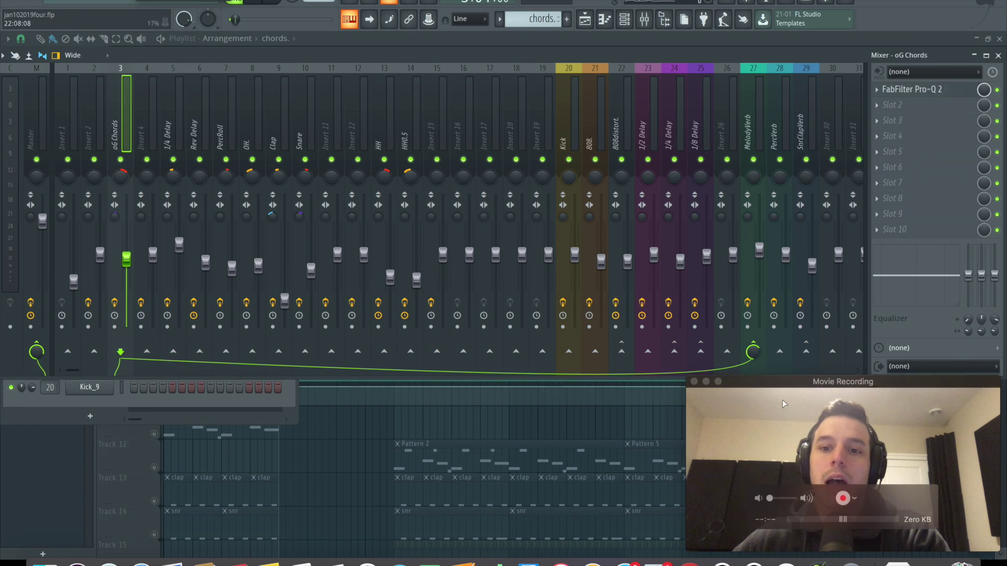
key("space")
left_click(754, 160)
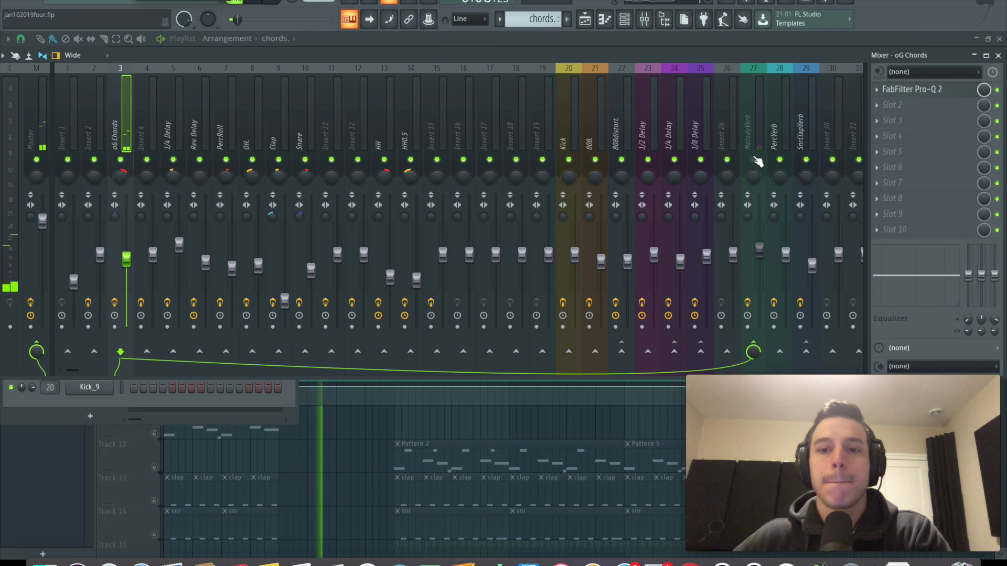
left_click(755, 161)
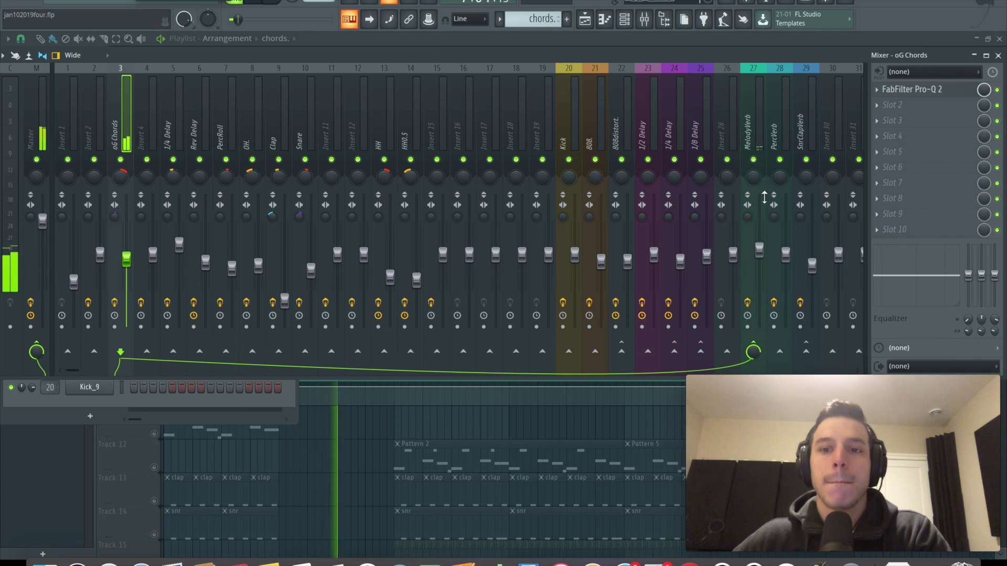
mouse_move(759, 251)
left_mouse_down()
mouse_move(759, 222)
mouse_move(759, 239)
left_mouse_up()
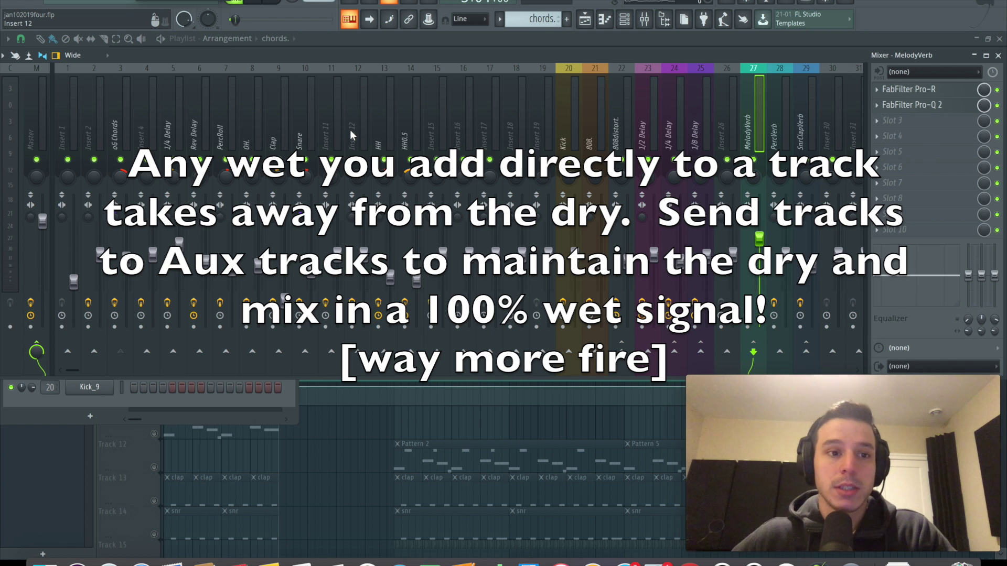
left_click(129, 117)
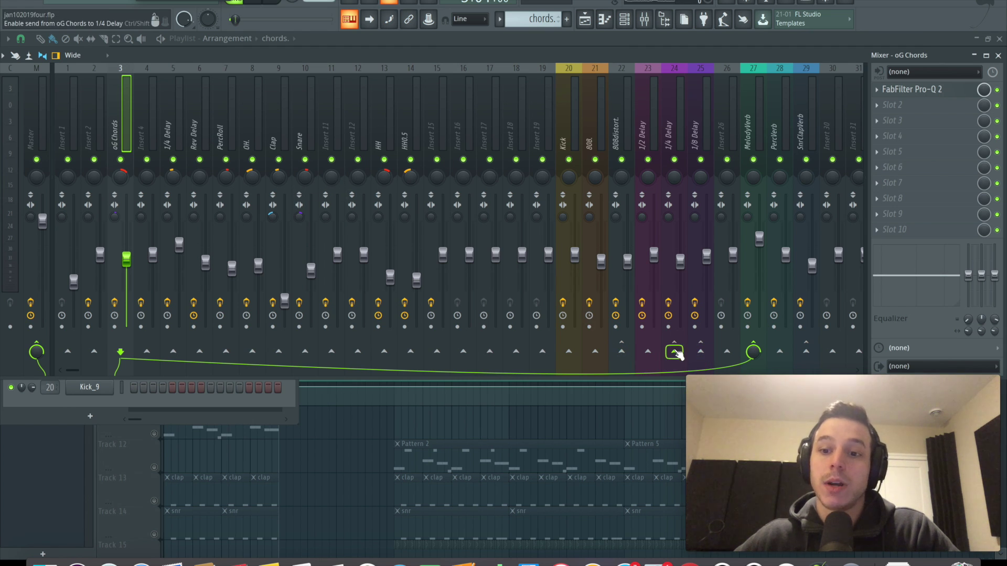
Step: Inspect the 1/2, 1/4 and 1/8 Delay aux channels and their effects, then reselect oG Chords
left_click(655, 119)
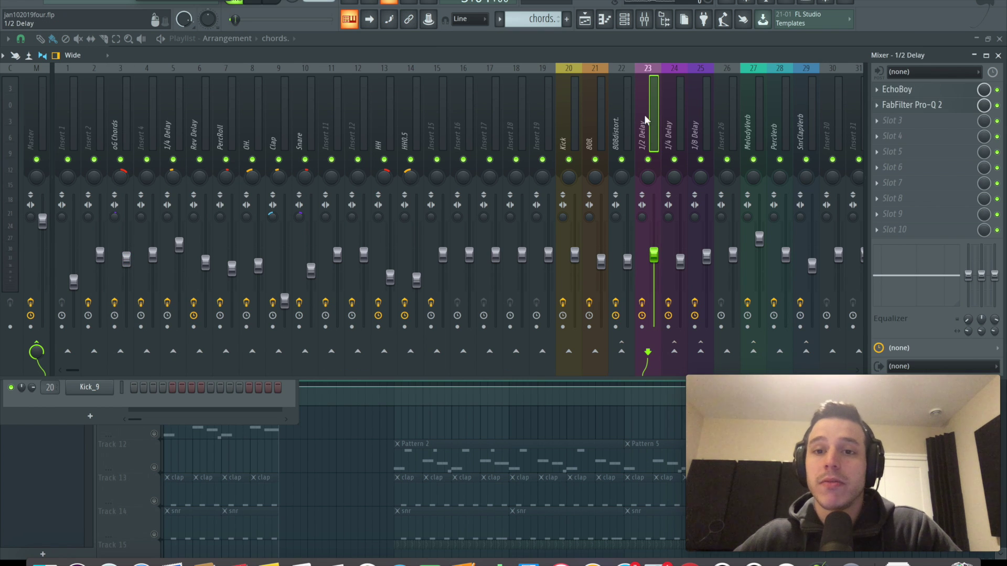
left_click(672, 115)
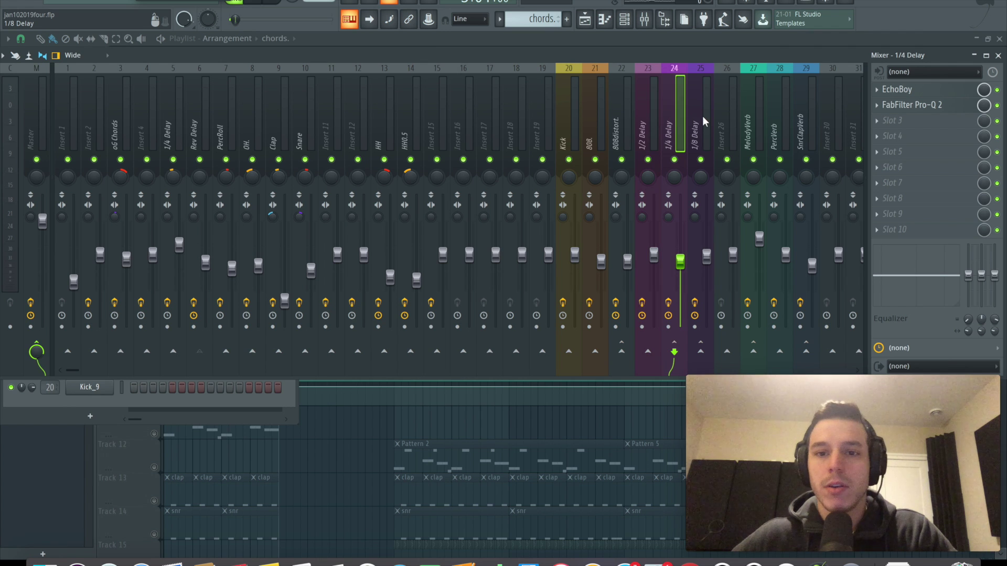
left_click(703, 120)
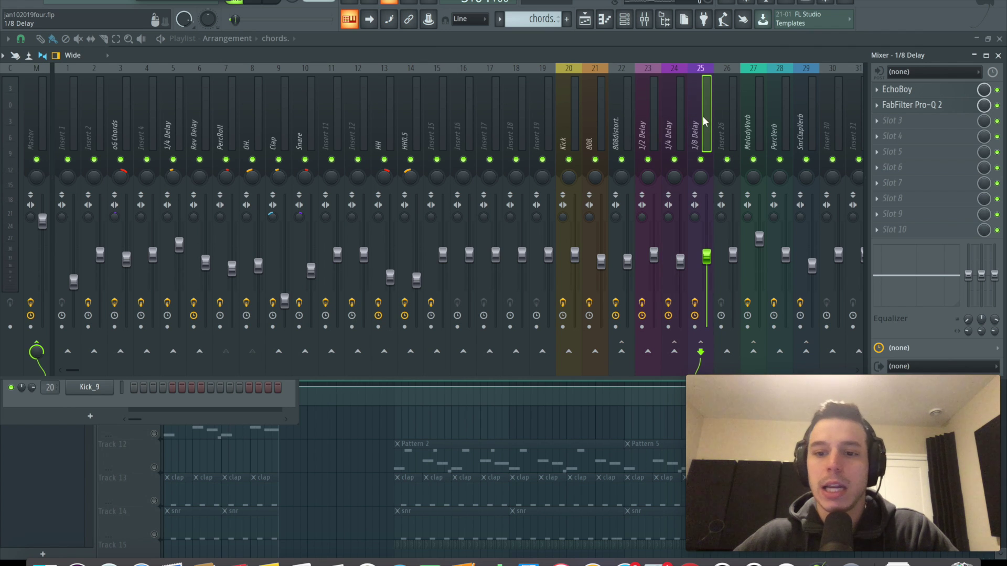
left_click(131, 105)
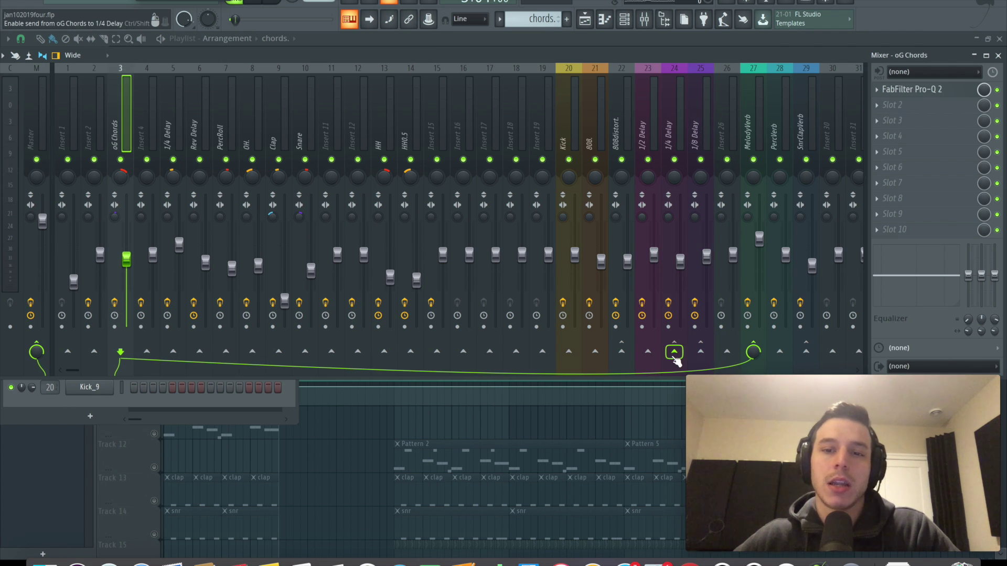
Step: Send oG Chords into the 1/4 Delay aux and raise the aux level during playback
left_click(674, 353)
key("space")
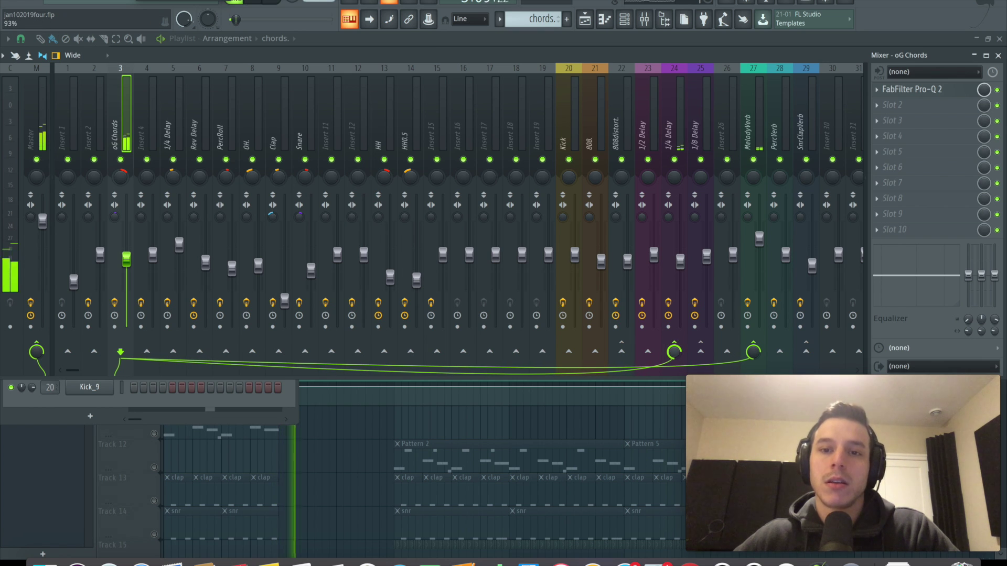
mouse_move(680, 260)
left_mouse_down()
mouse_move(680, 242)
mouse_move(681, 272)
left_mouse_up()
key("space")
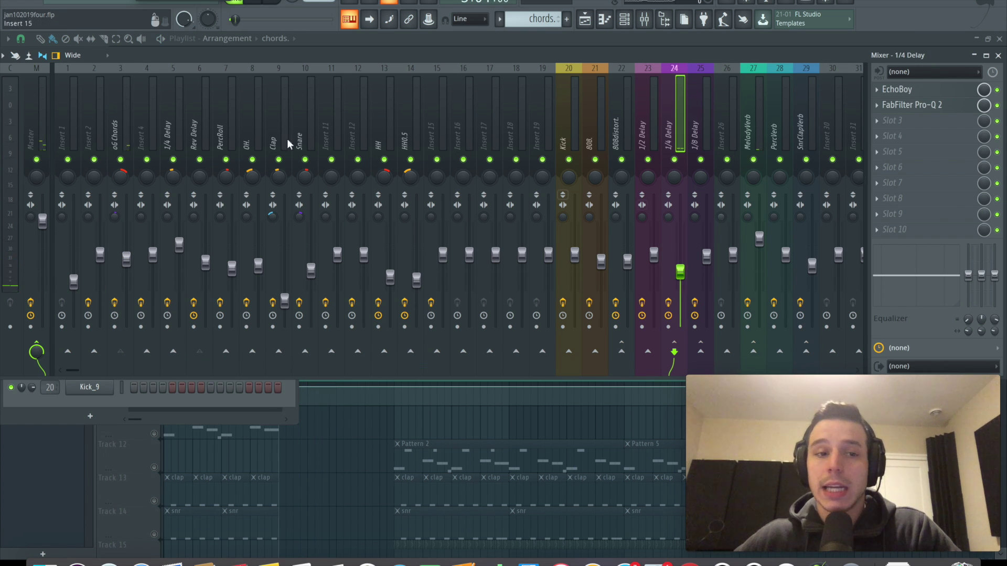
Step: Check the 1/4 Delay aux's Pro-Q 2 and test routing it into MelodyVerb, then remove that send
left_click(129, 111)
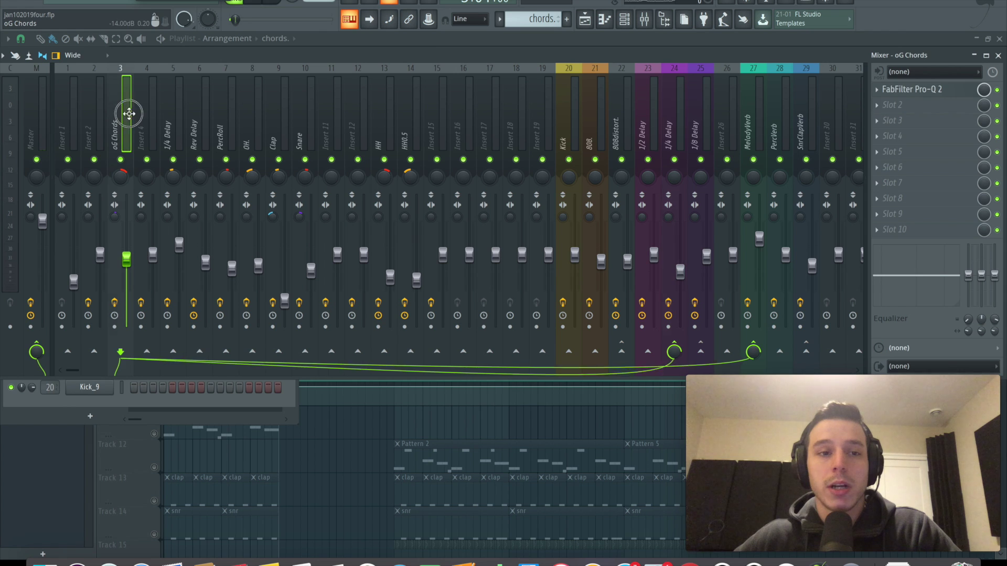
left_click(674, 126)
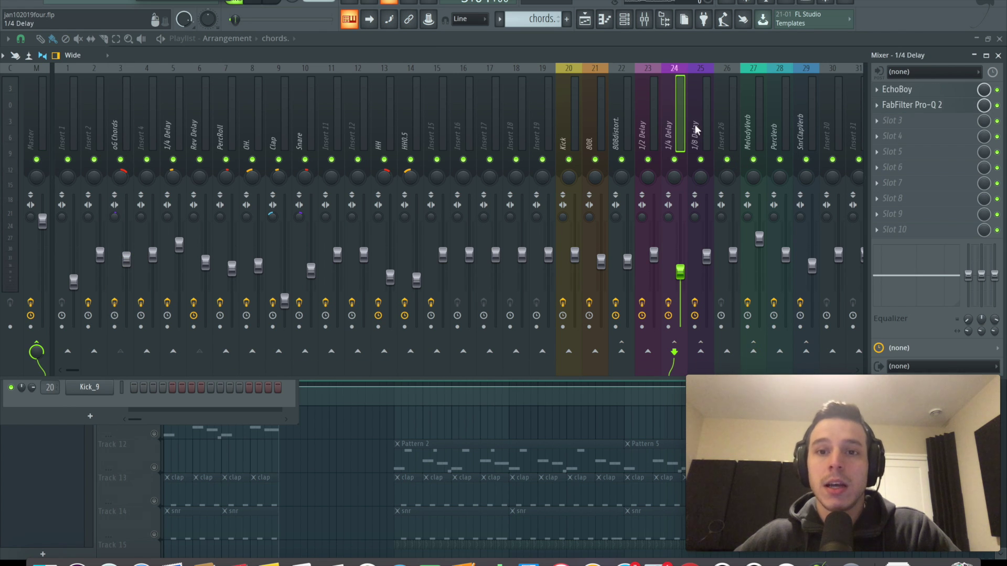
left_click(912, 105)
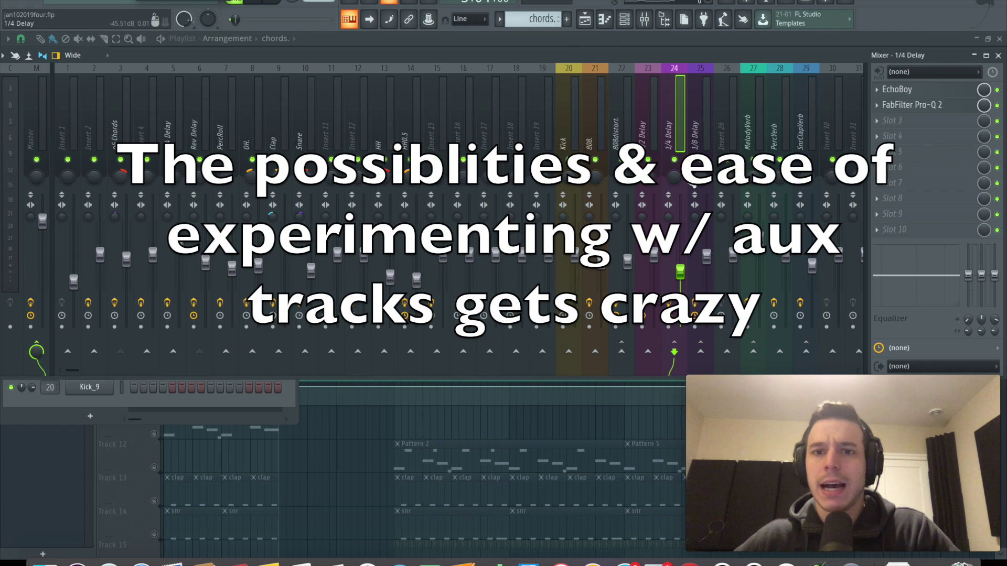
left_click(755, 352)
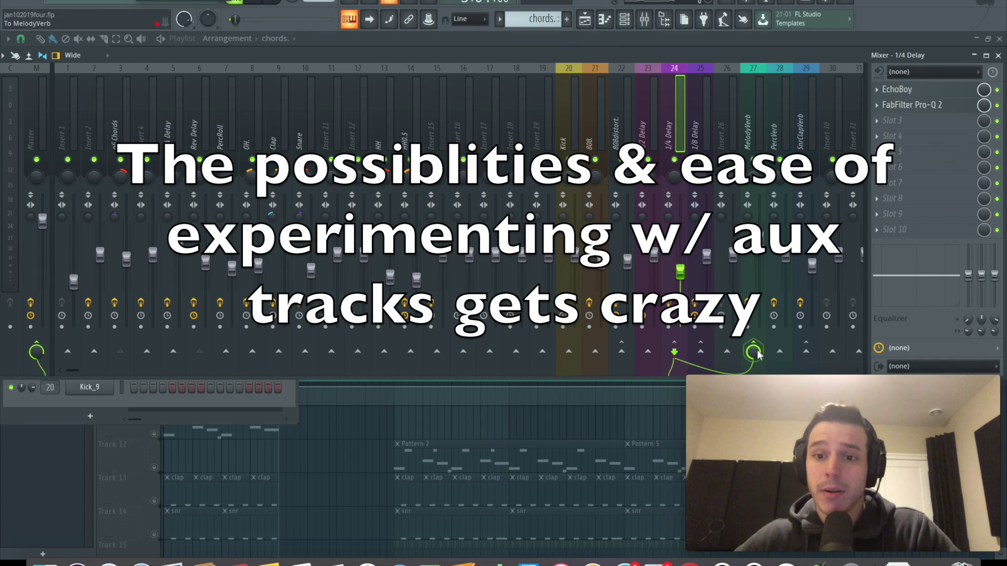
left_click(755, 352)
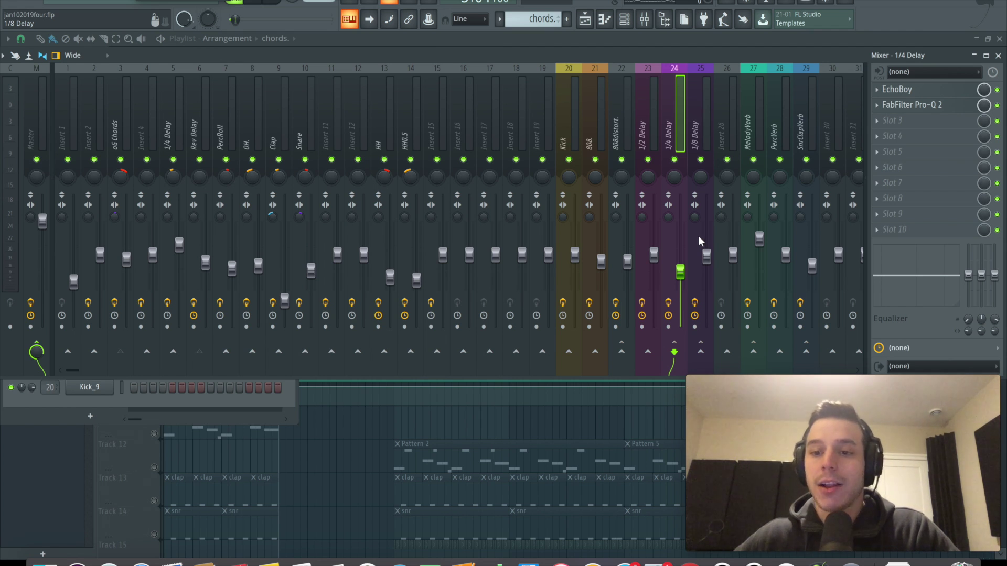
Step: Remove the oG Chords send to 1/4 Delay, check the EchoBoy aux, and return to the Playlist
left_click(94, 115)
left_click(121, 115)
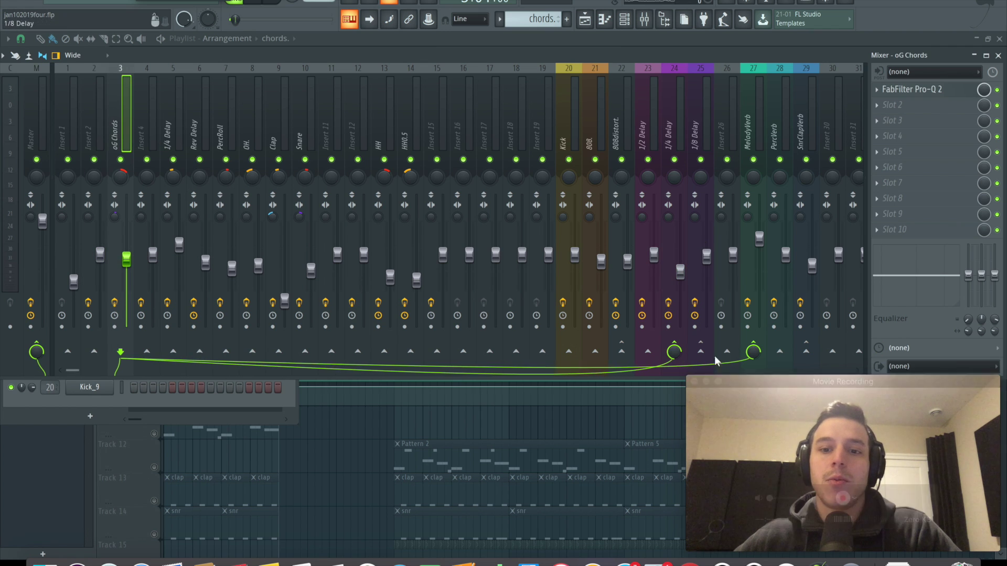
left_click(674, 348)
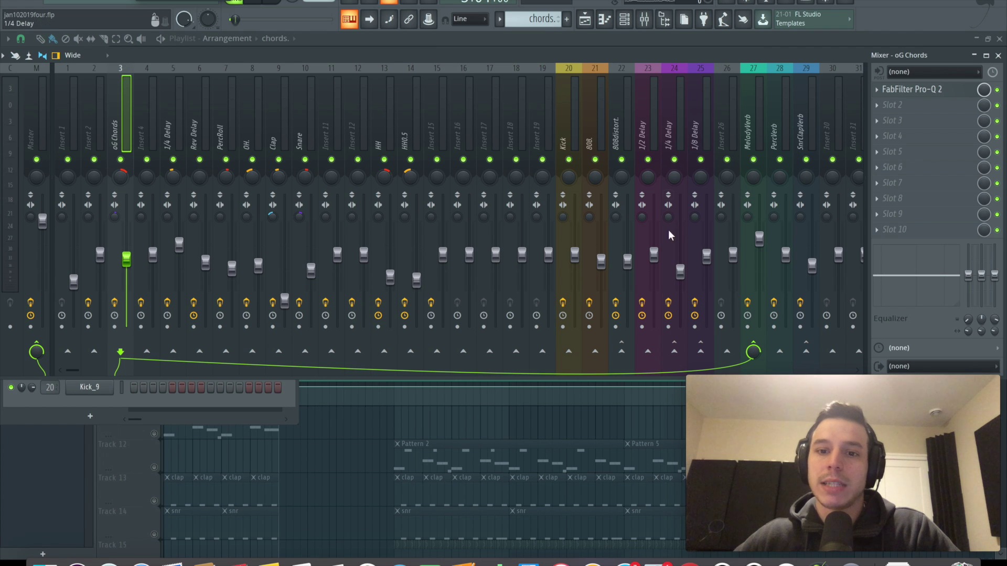
left_click(669, 325)
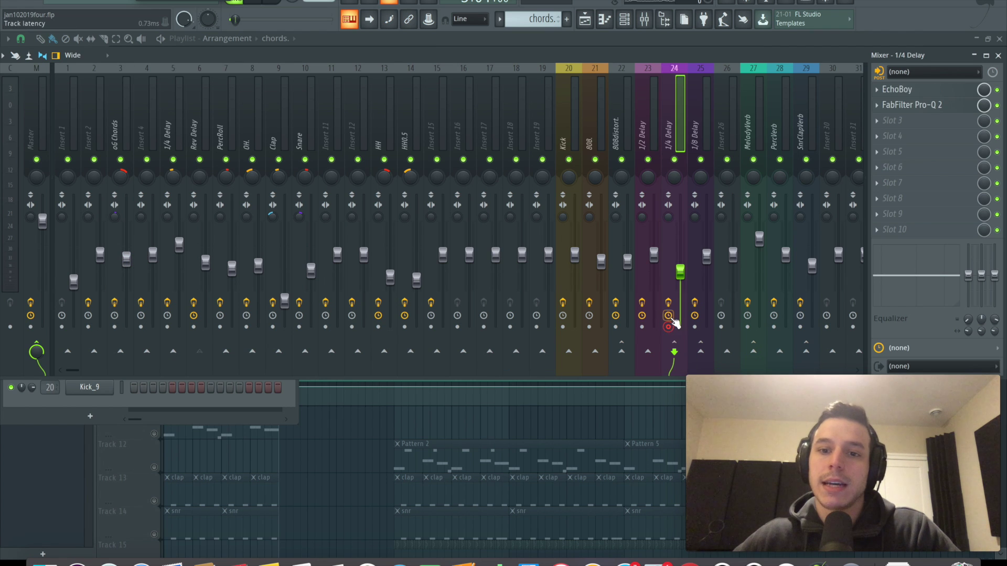
left_click(4, 55)
mouse_move(100, 77)
left_click(184, 77)
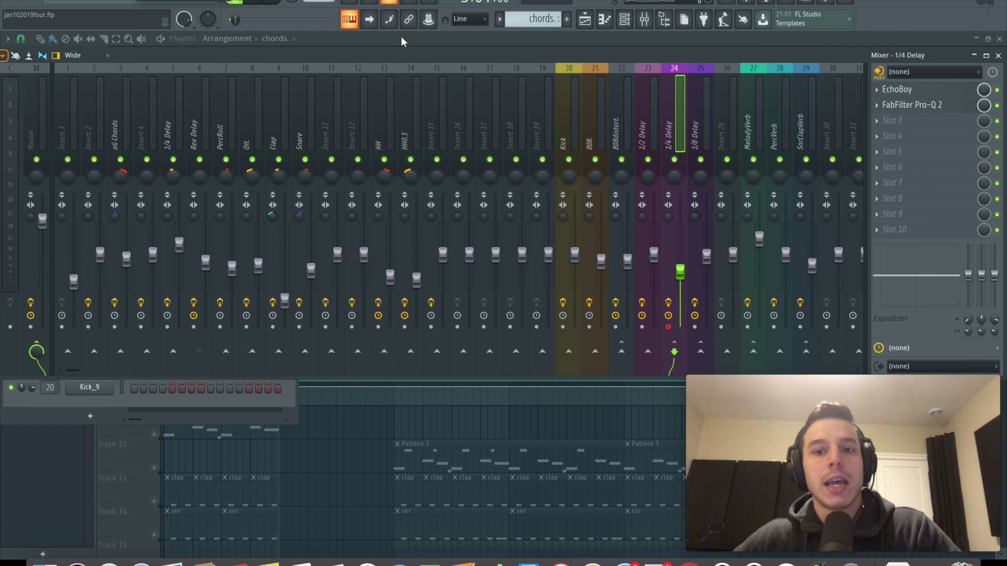
key("F9")
Step: Solo the 1/4vib delay on Track 2 with Track 4's automation, play briefly, then select the delay clip
left_click(153, 132)
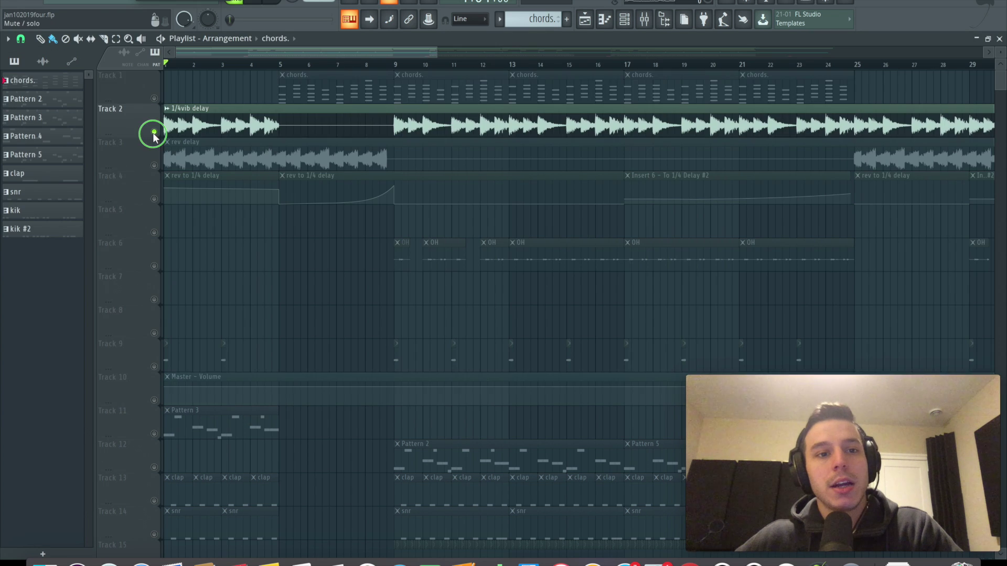
left_click(153, 132)
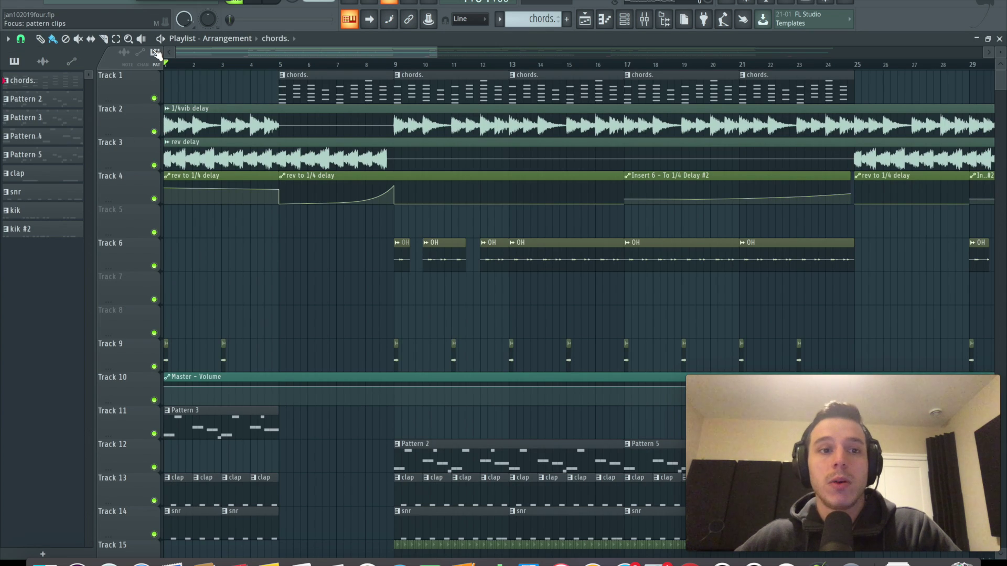
left_click(154, 199)
key("space")
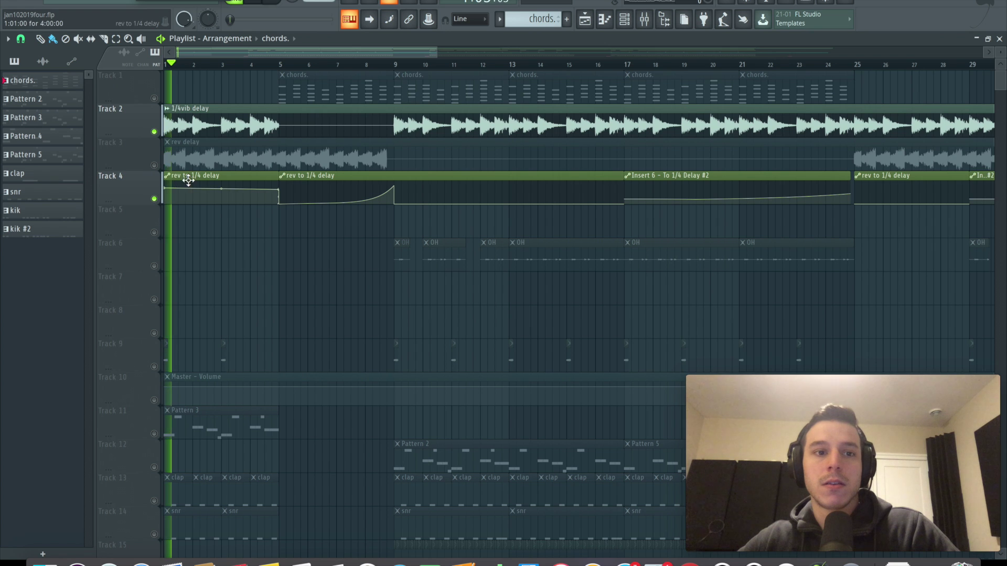
key("space")
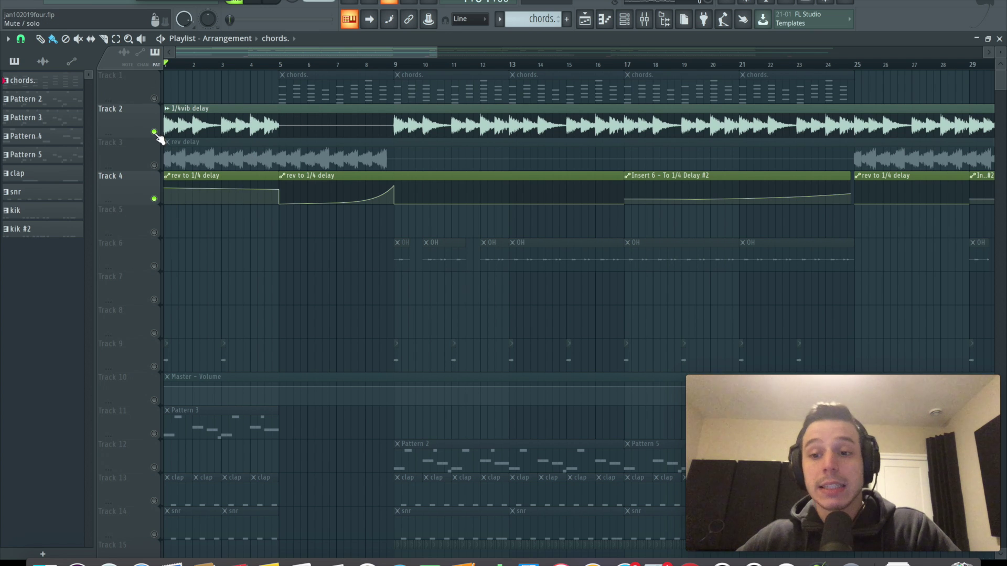
left_click(227, 128)
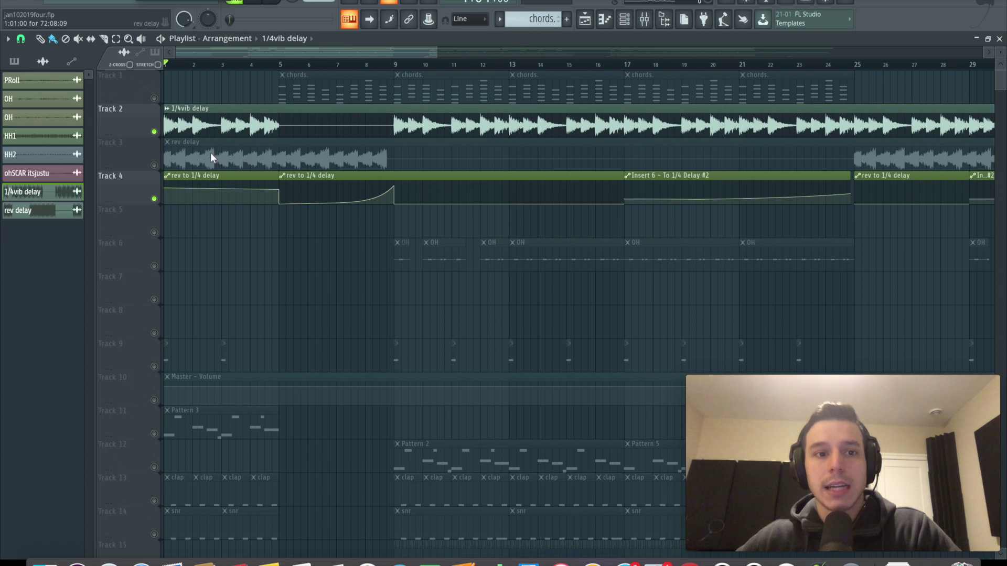
Step: Solo Track 3's rev delay audio, play it, then add Track 4's automation to the solo
right_click(149, 160)
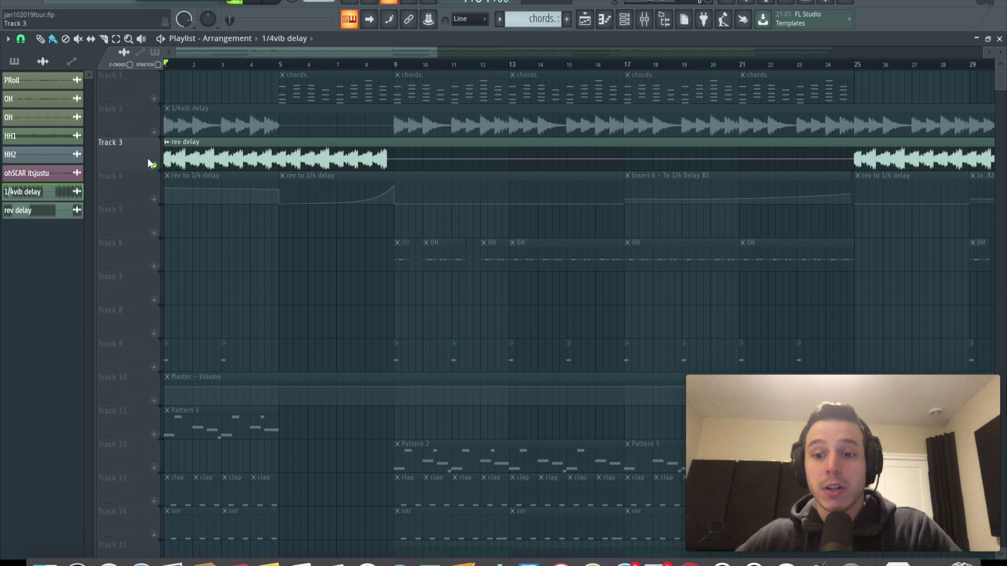
key("space")
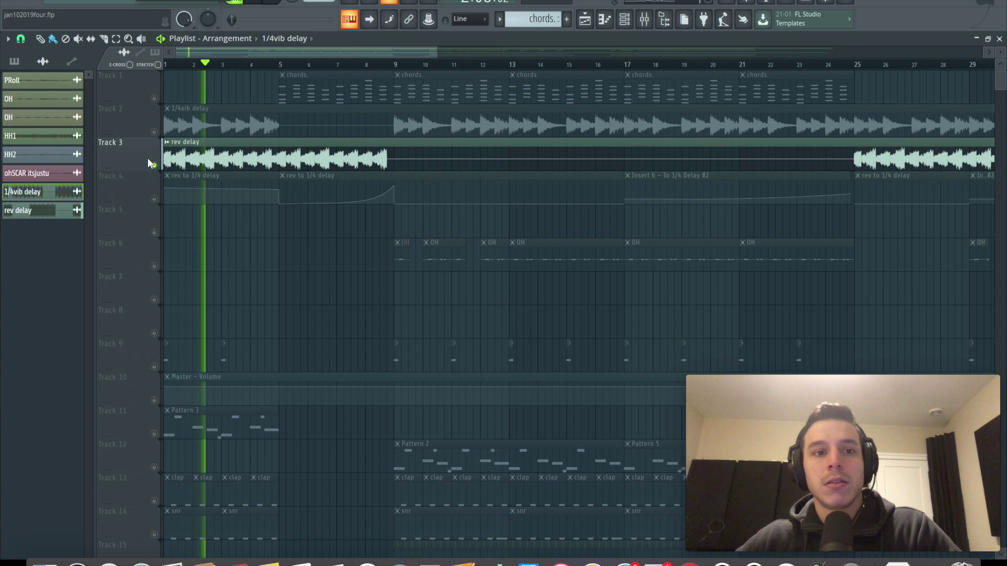
key("space")
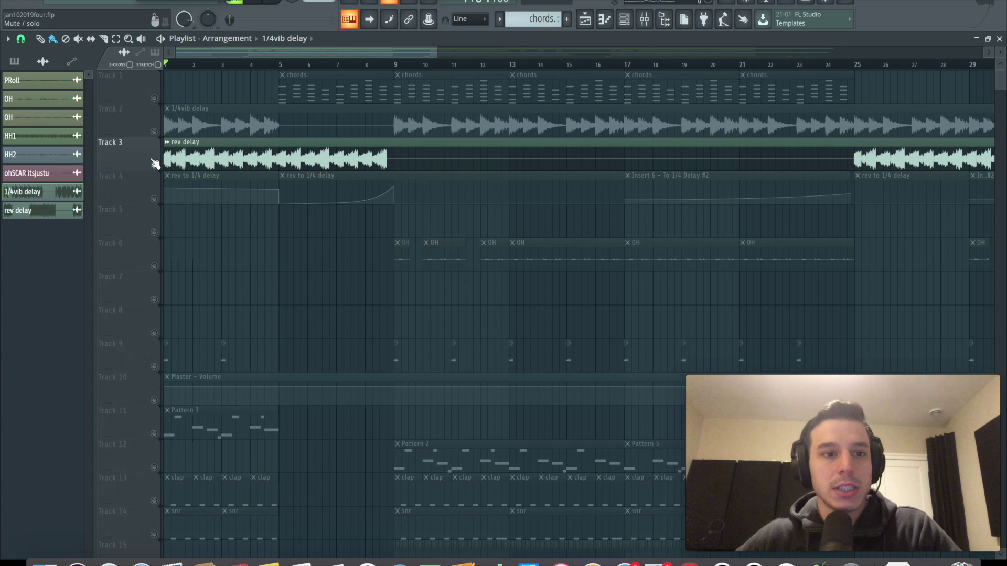
right_click(154, 165)
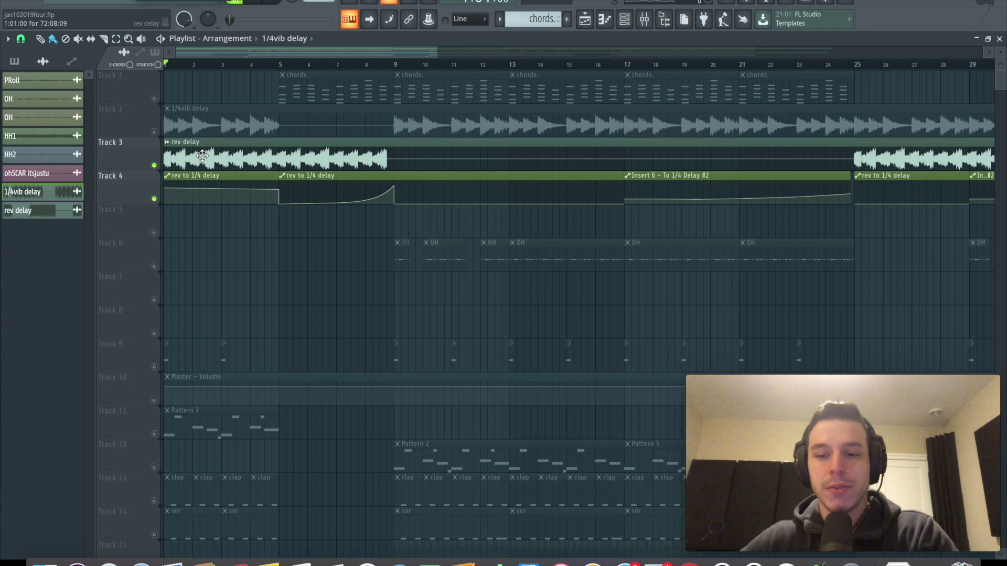
Step: Unmute Tracks 1 and 2 and check the oG Chords and 1/4 Delay routing in the mixer
left_click(154, 98)
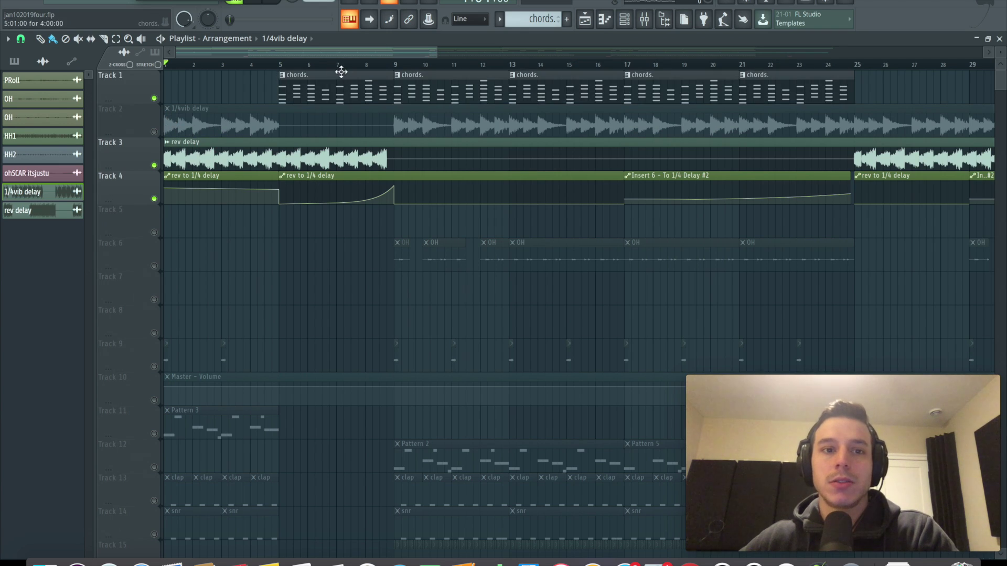
left_click(154, 132)
key("F9")
left_click(116, 115)
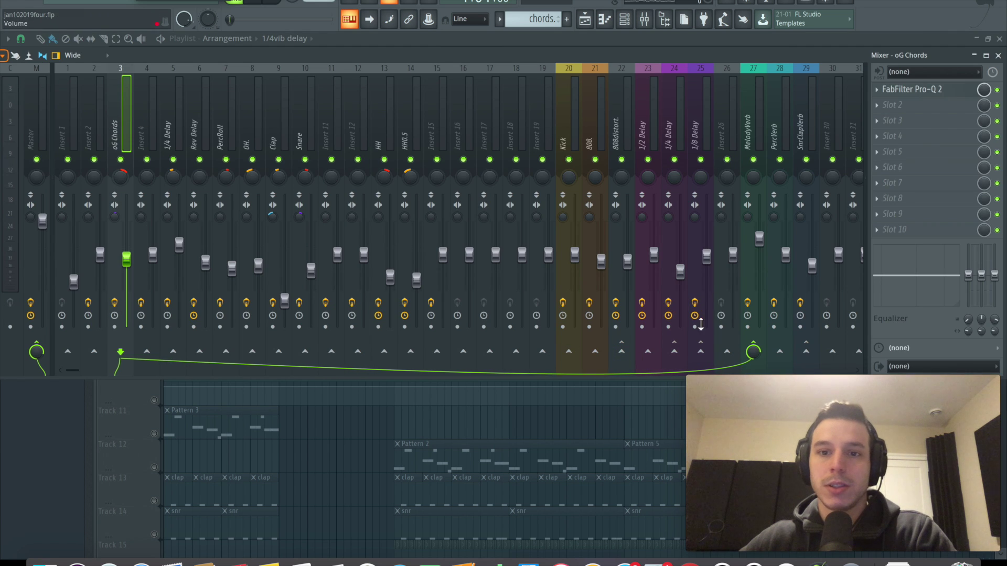
left_click(668, 333)
key("F9")
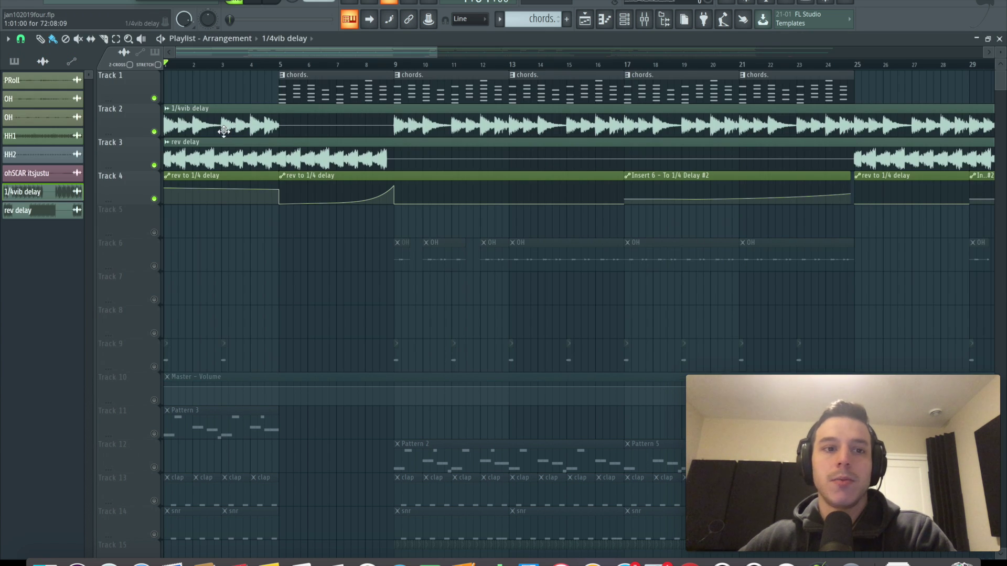
Step: Solo Track 3 with Track 4, check the rev delay sample settings and mixer, and play from bar 1
left_click(154, 165, "ctrl")
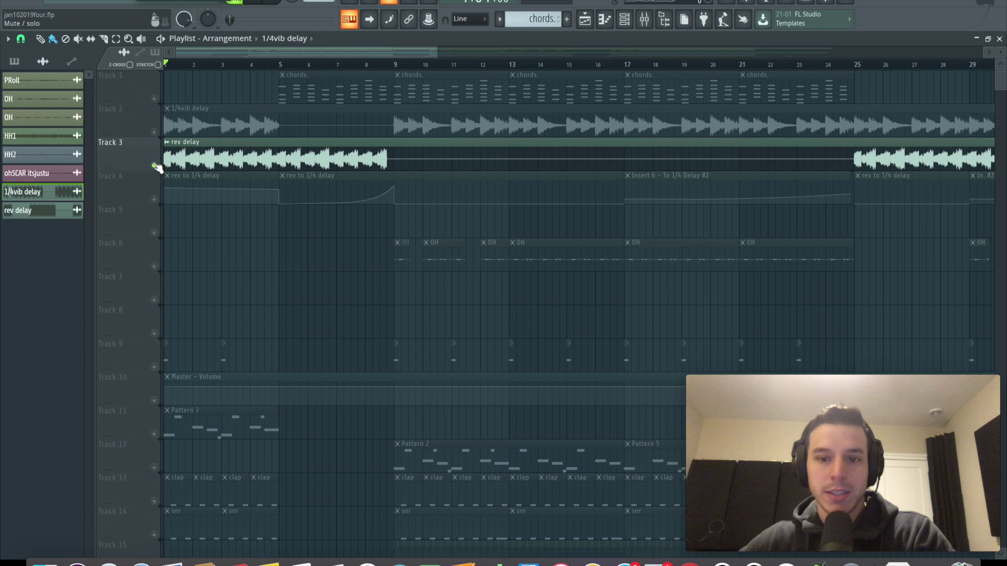
left_click(154, 199)
left_click(18, 210)
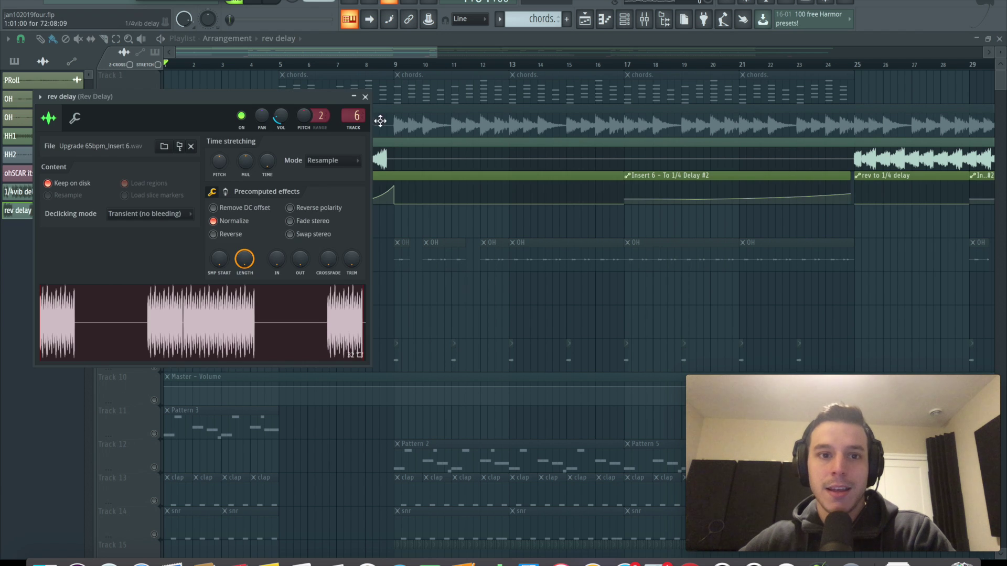
left_click(362, 99)
key("F9")
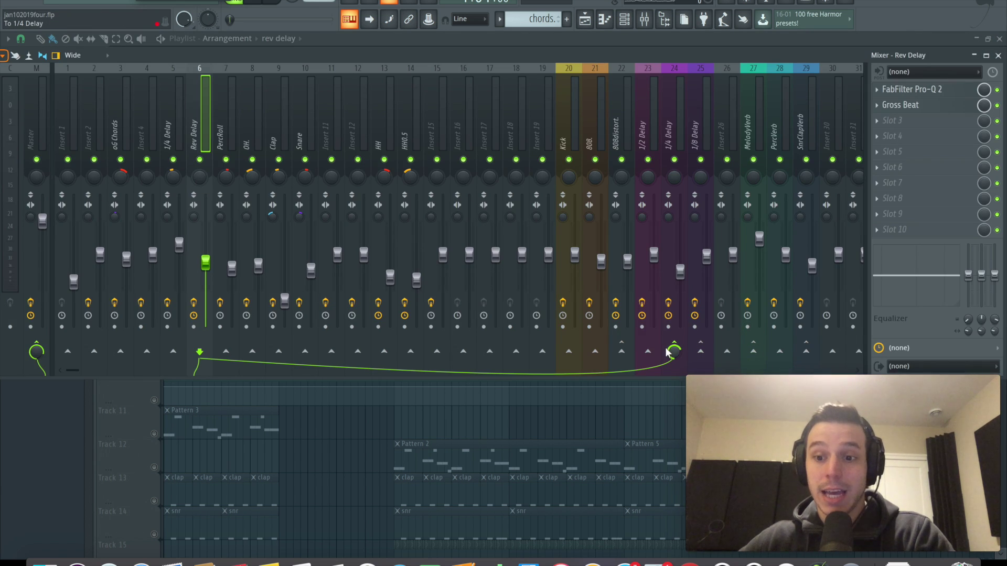
left_click(999, 55)
key("space")
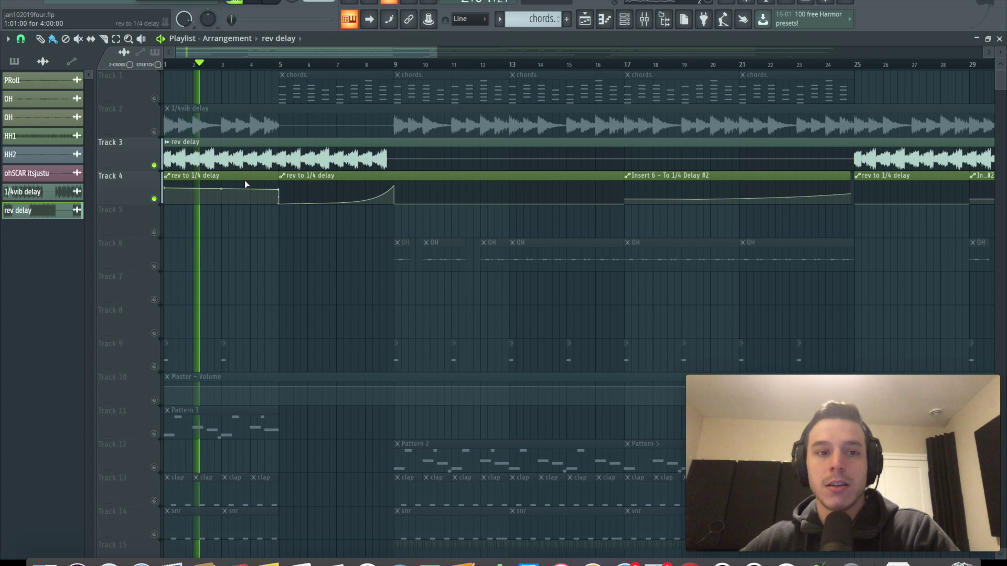
Step: Stop playback and view the automation options for the Rev Delay to 1/4 Delay send in the mixer
key("space")
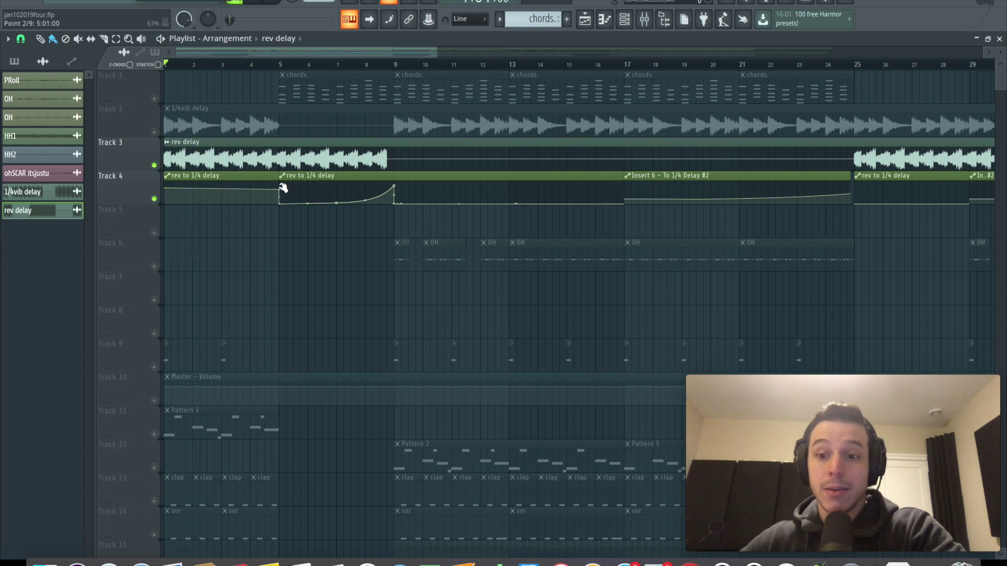
key("F9")
right_click(675, 351)
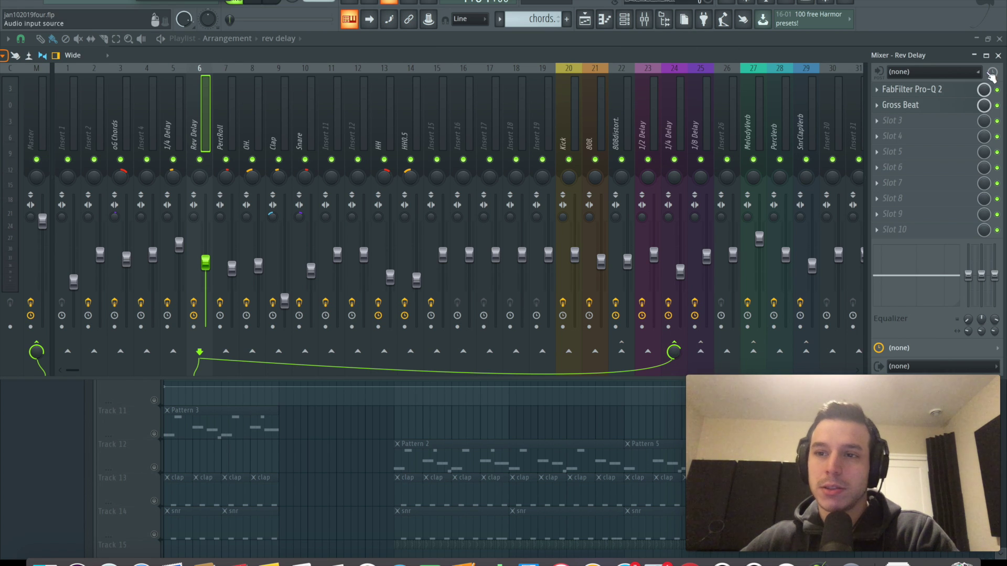
left_click(999, 55)
Step: Unmute all playlist tracks, play from around bar 4, and inspect the Insert 6 automation's first point
left_click(257, 63)
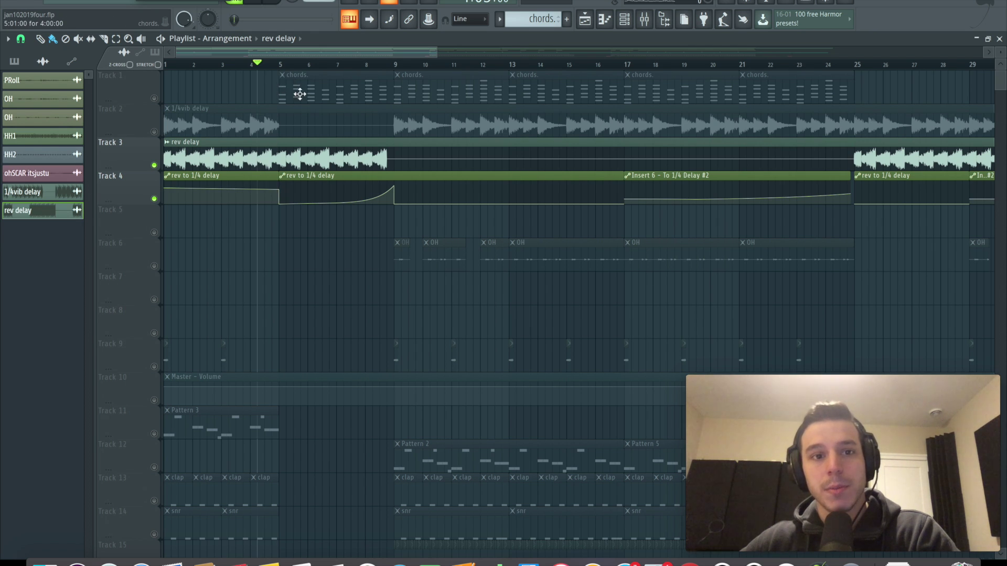
left_click(154, 131, "ctrl")
key("space")
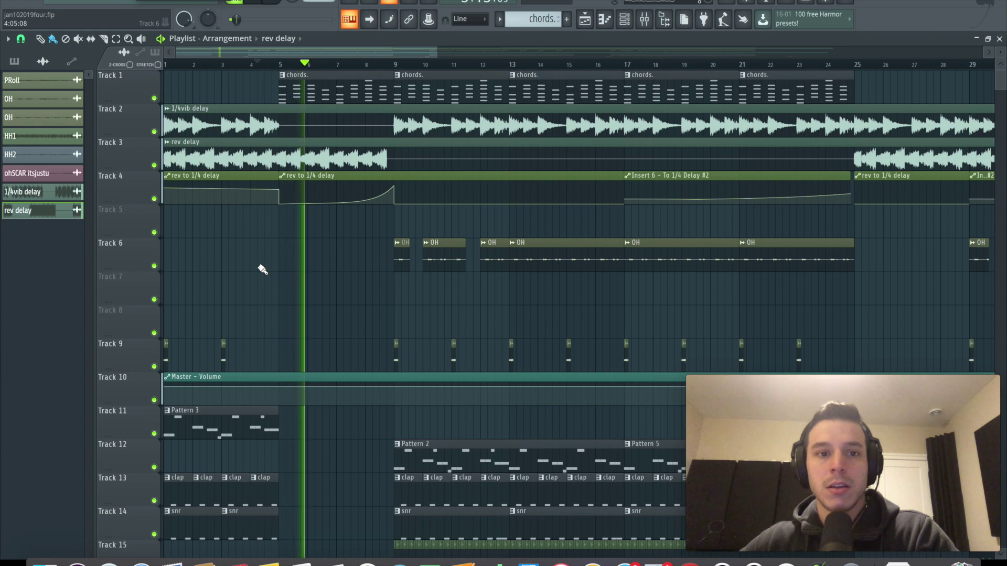
key("space")
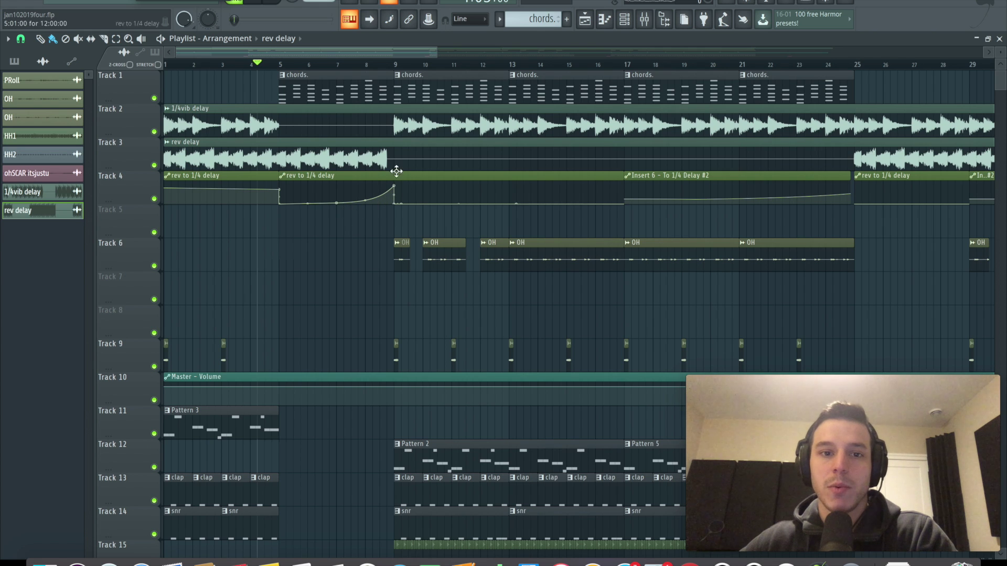
left_click(627, 198)
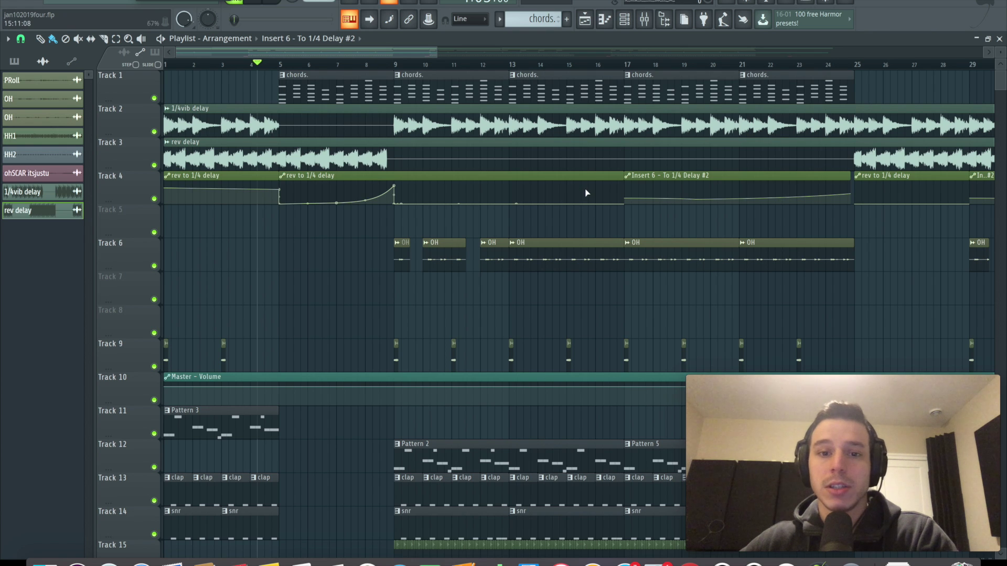
key("space")
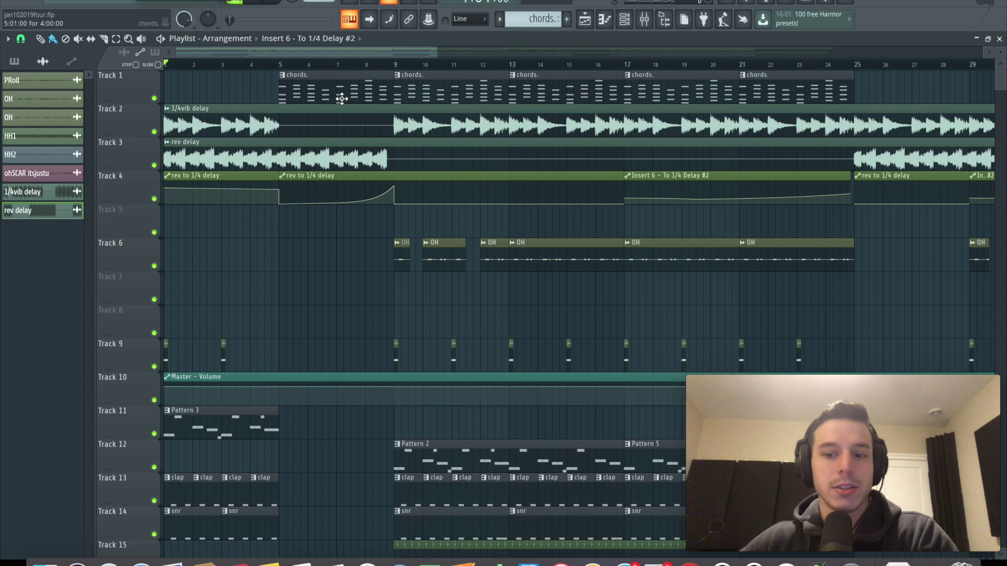
Step: Check the Rev Delay channel's Pro-Q 2, then reopen the mixer and select the 808 insert
key("F9")
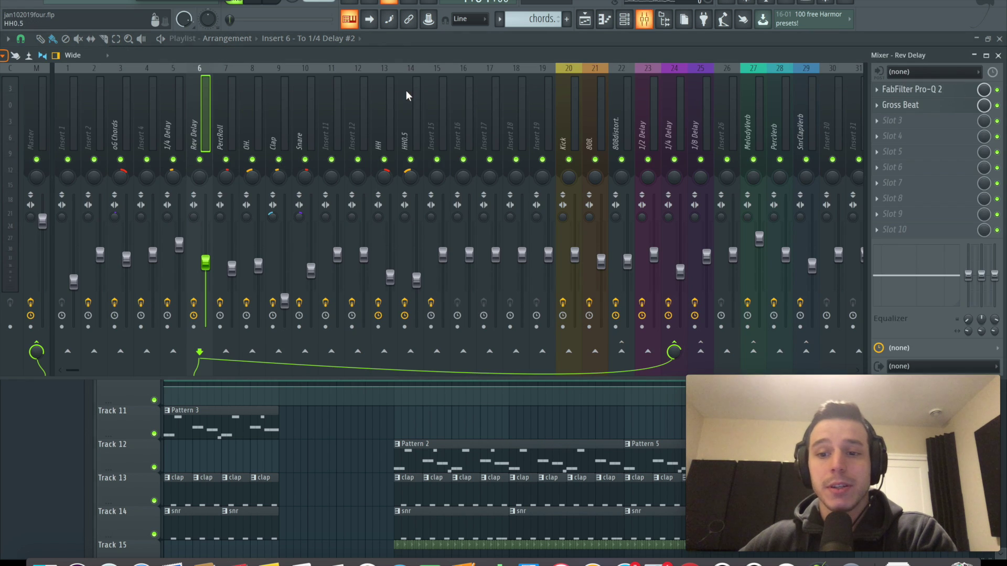
left_click(929, 91)
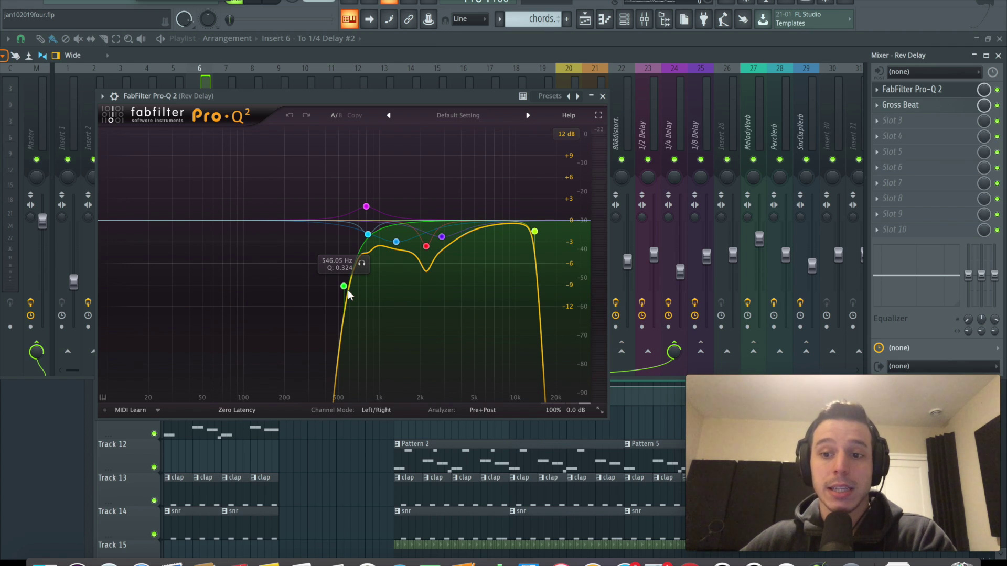
left_click(603, 96)
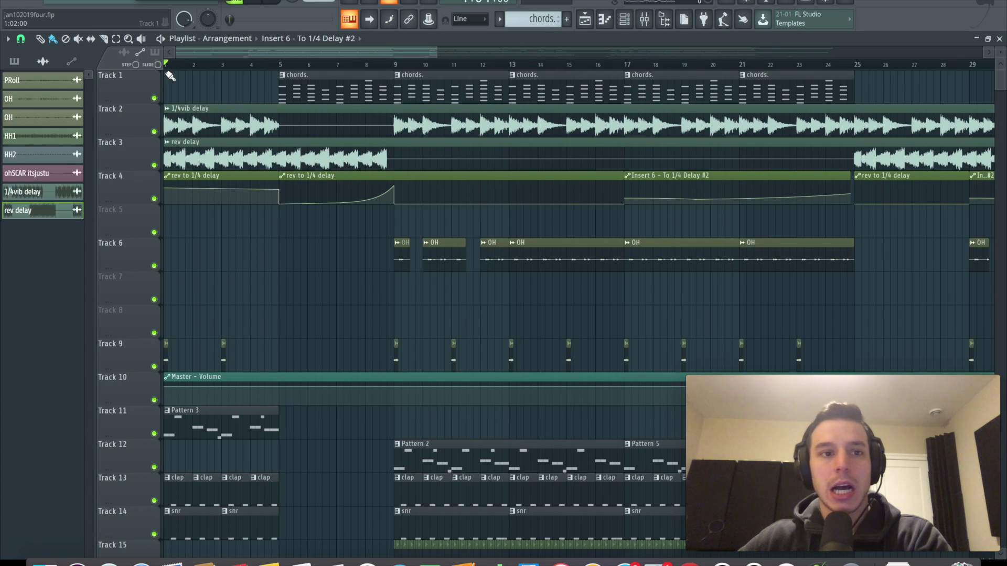
key("F9")
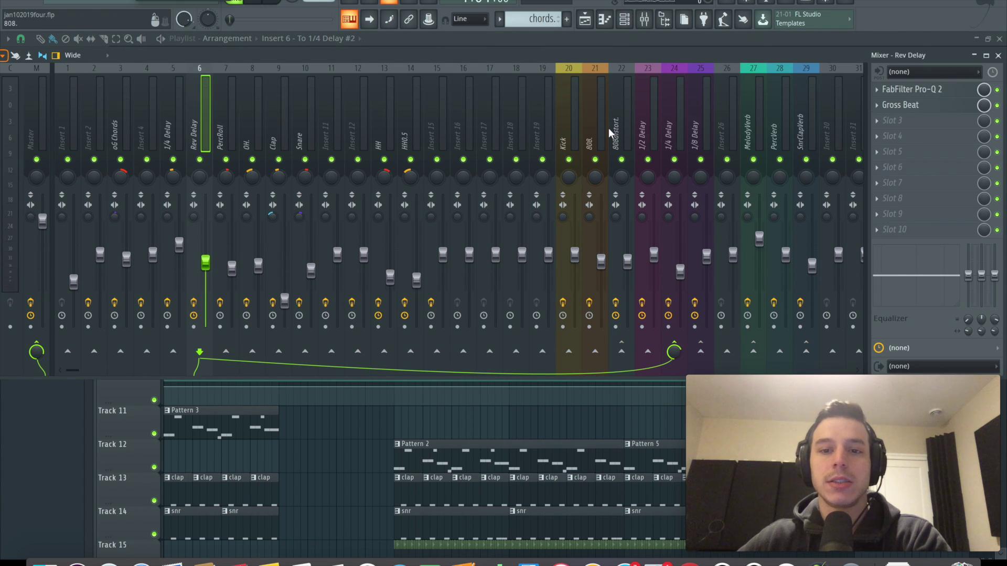
left_click(590, 112)
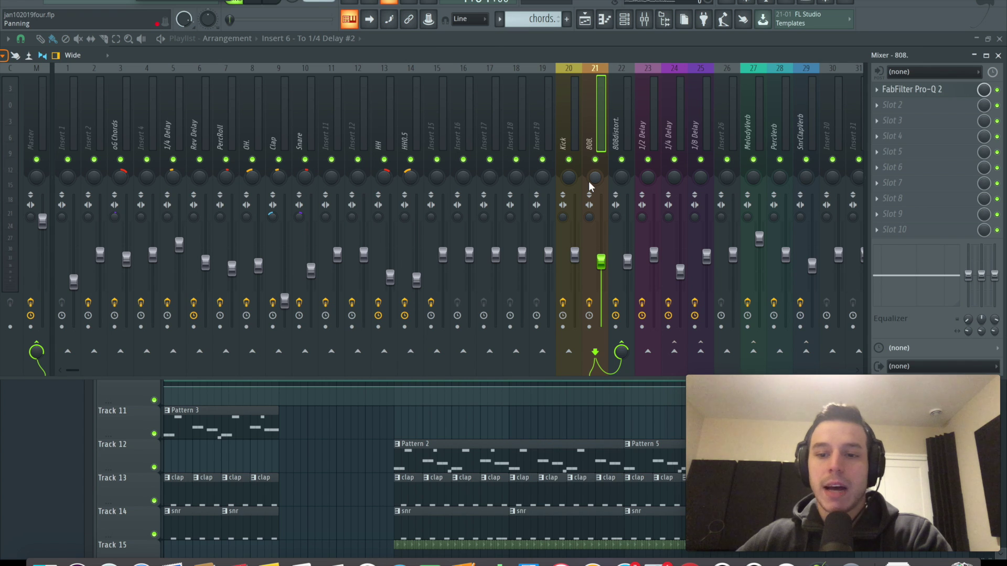
Step: Select the 808distort insert and check its Devil-Loc Deluxe distortion
key("Right")
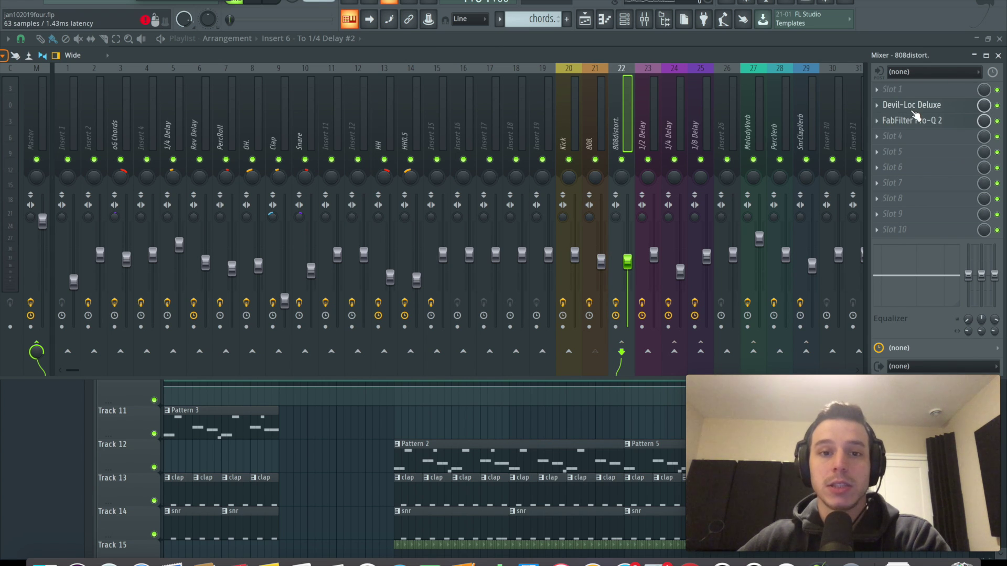
left_click(593, 124)
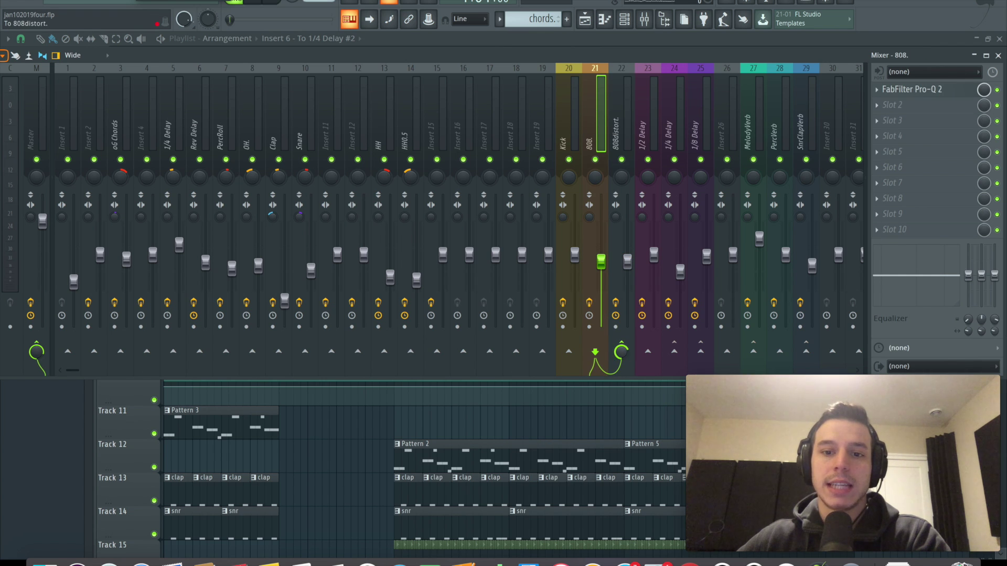
left_click(614, 110)
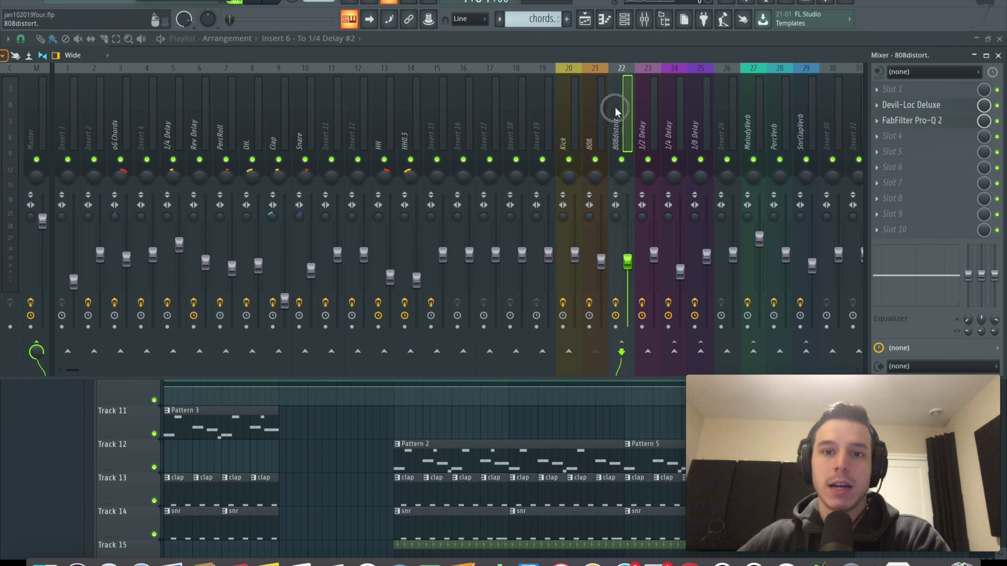
left_click(936, 105)
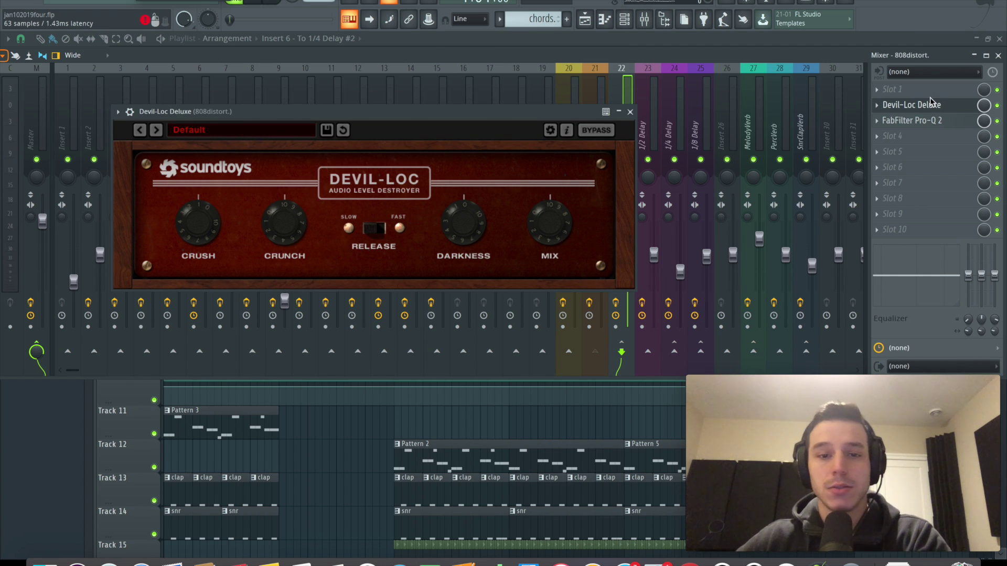
left_click(630, 111)
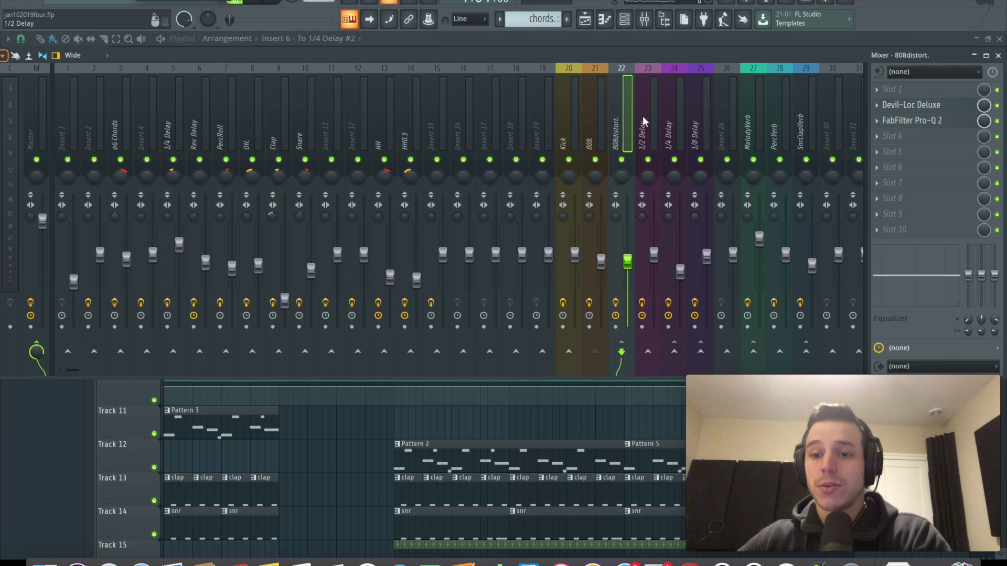
Step: Set the 808distort Pro-Q 2 low cut to about 3020 Hz, comparing with the 808's EQ
left_click(910, 121)
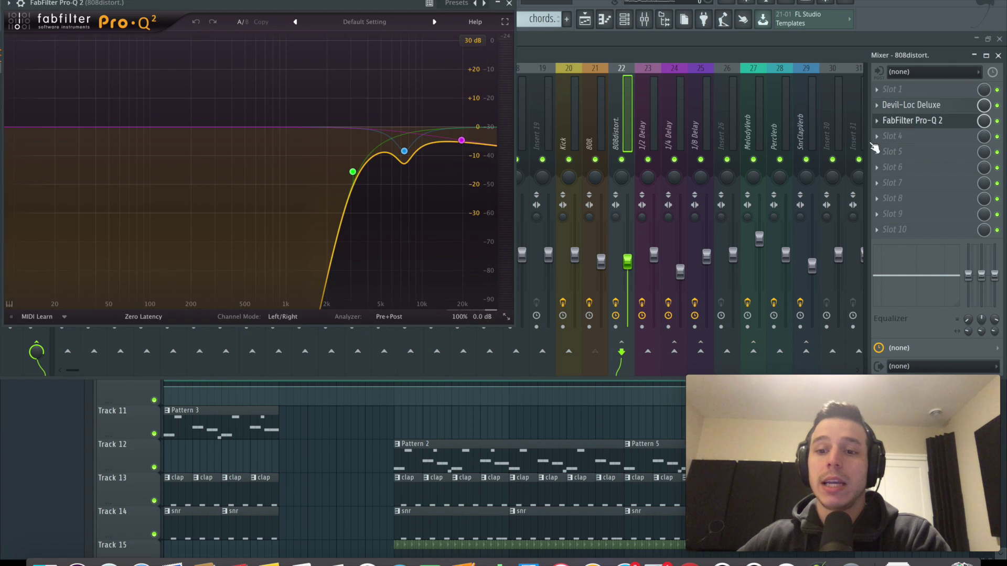
left_click_drag(352, 172, 351, 175)
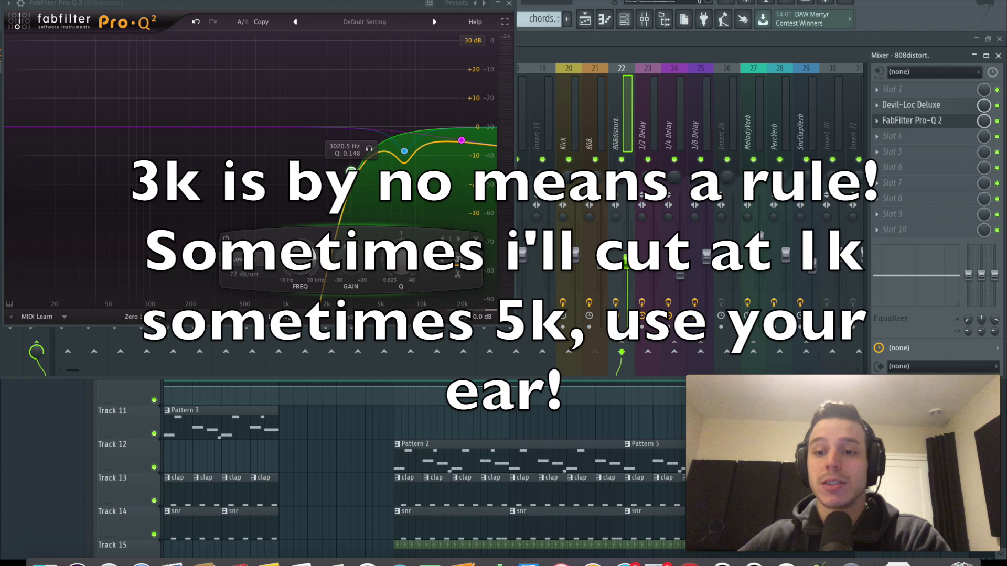
left_click(589, 115)
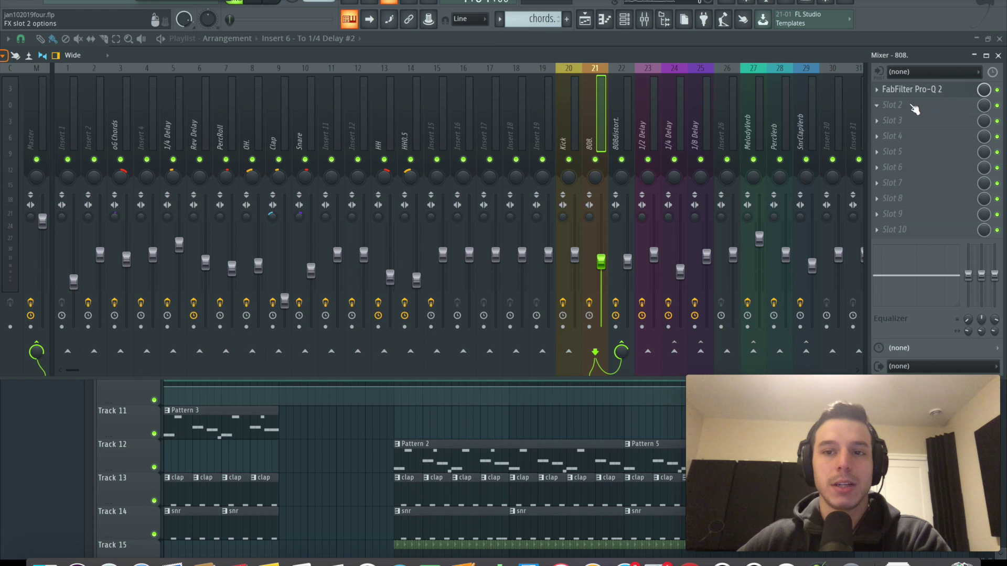
left_click(913, 90)
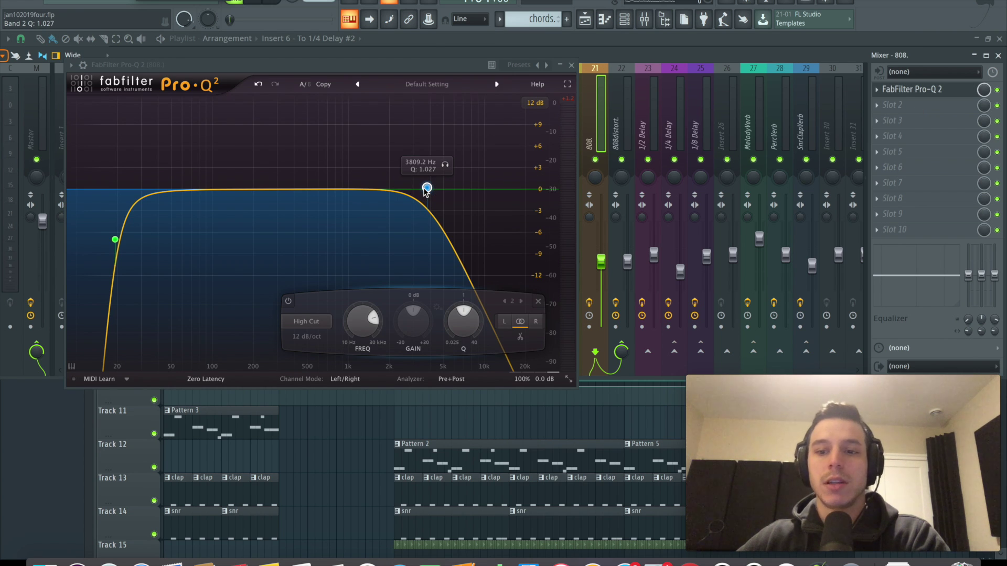
left_click(624, 168)
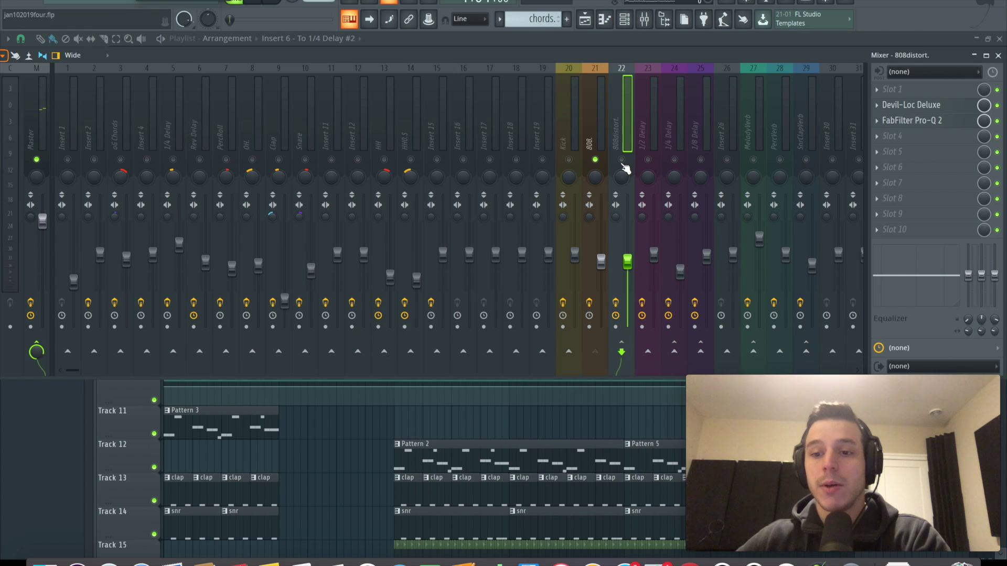
Step: Audition the beat while raising the 808distort fader to -6 dB
key("space")
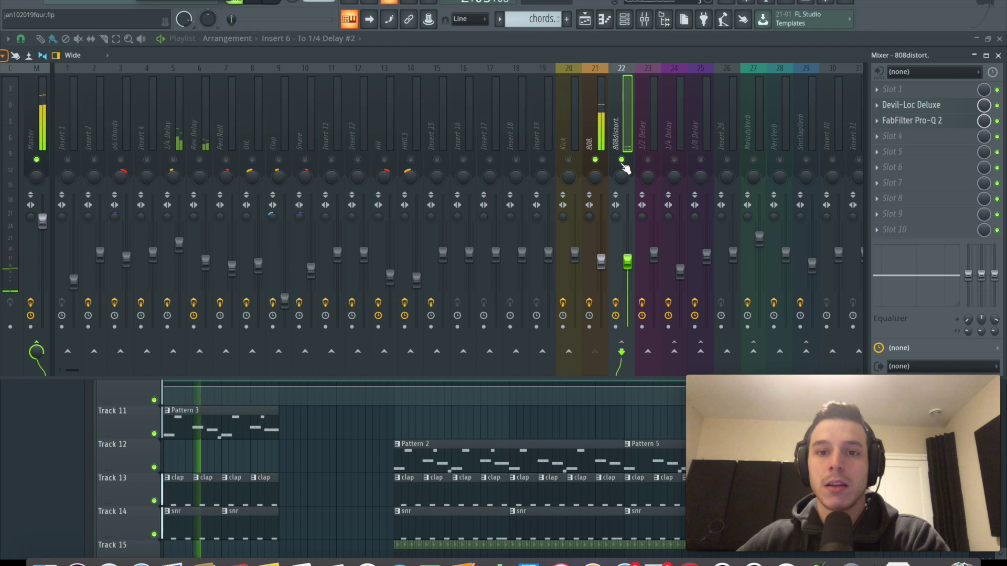
mouse_move(627, 259)
left_mouse_down()
mouse_move(627, 247)
mouse_move(628, 260)
left_mouse_up()
key("space")
Step: Recheck the 808distort Pro-Q 2 and Devil-Loc Deluxe, then un-solo all tracks and return to the playlist
left_click(601, 261)
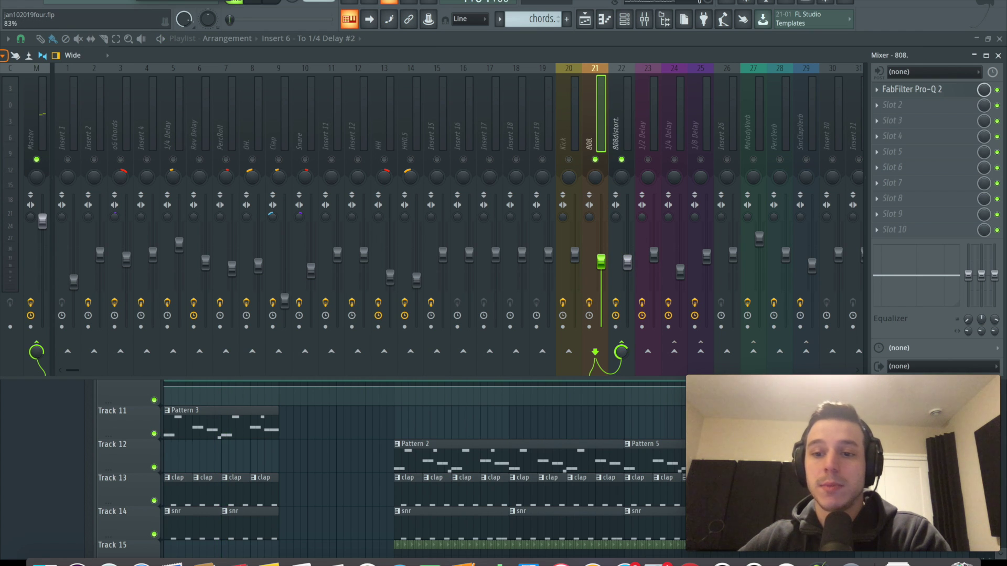
left_click(628, 262)
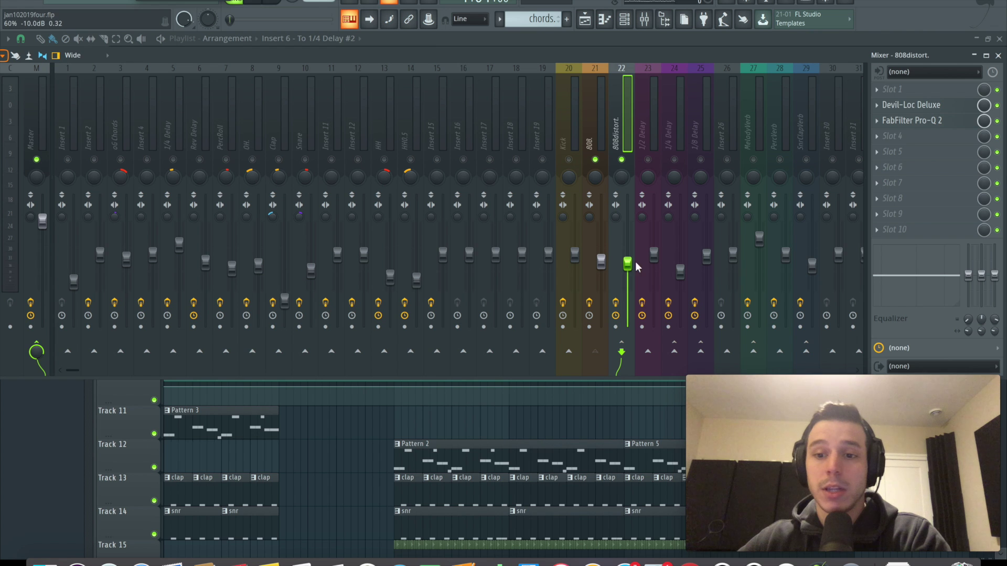
left_click(913, 120)
left_click(911, 105)
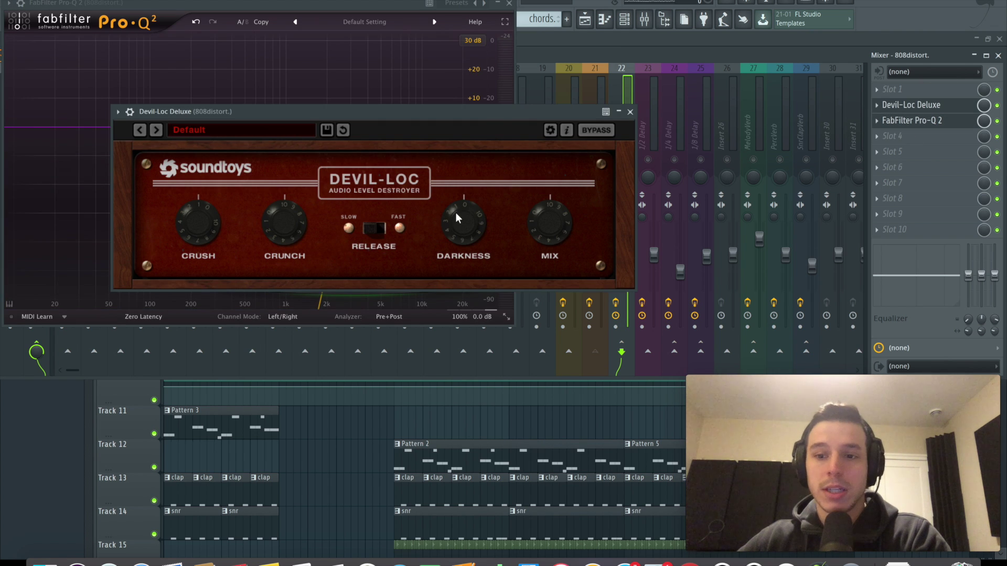
left_click(630, 112)
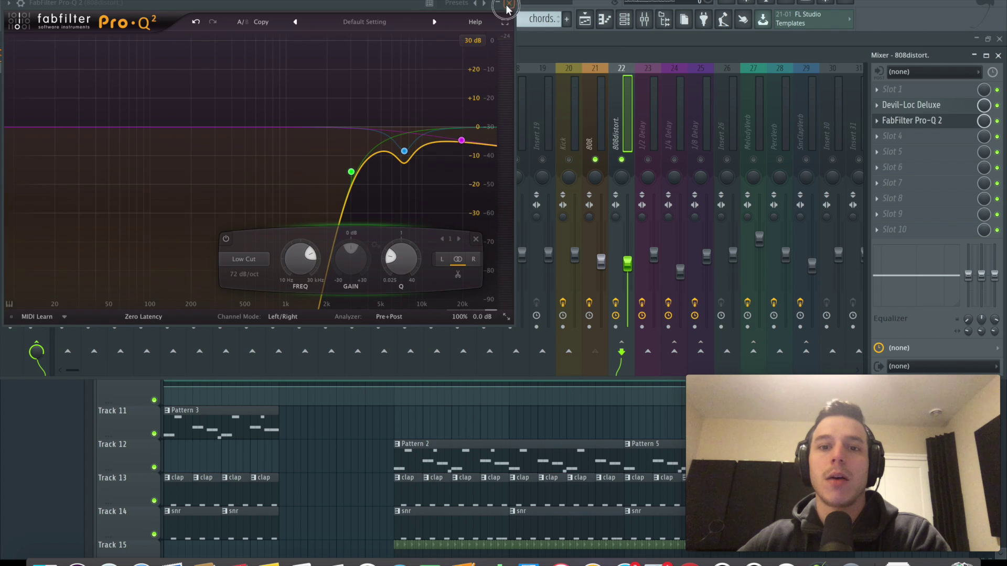
left_click(508, 4)
left_click(598, 111)
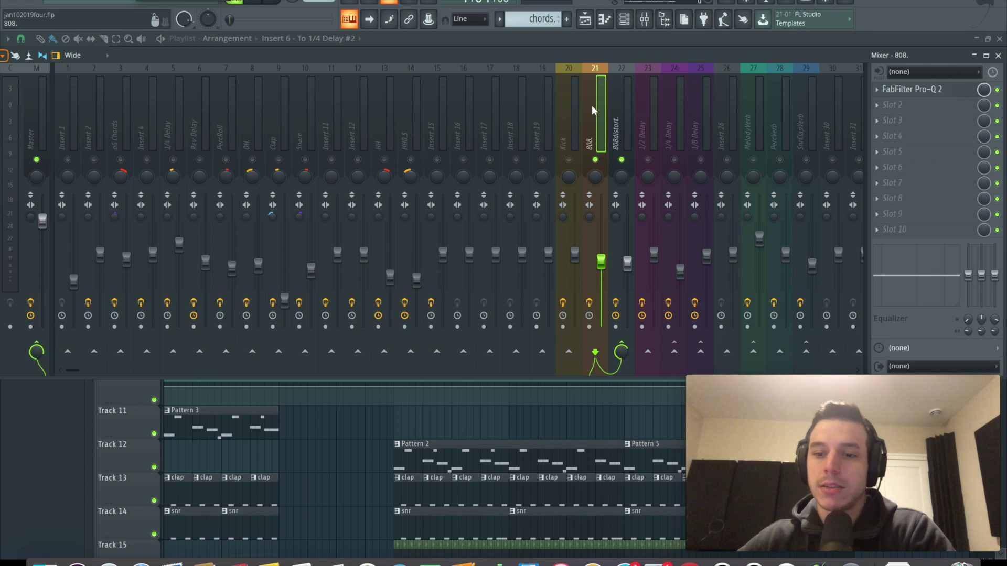
right_click(595, 159)
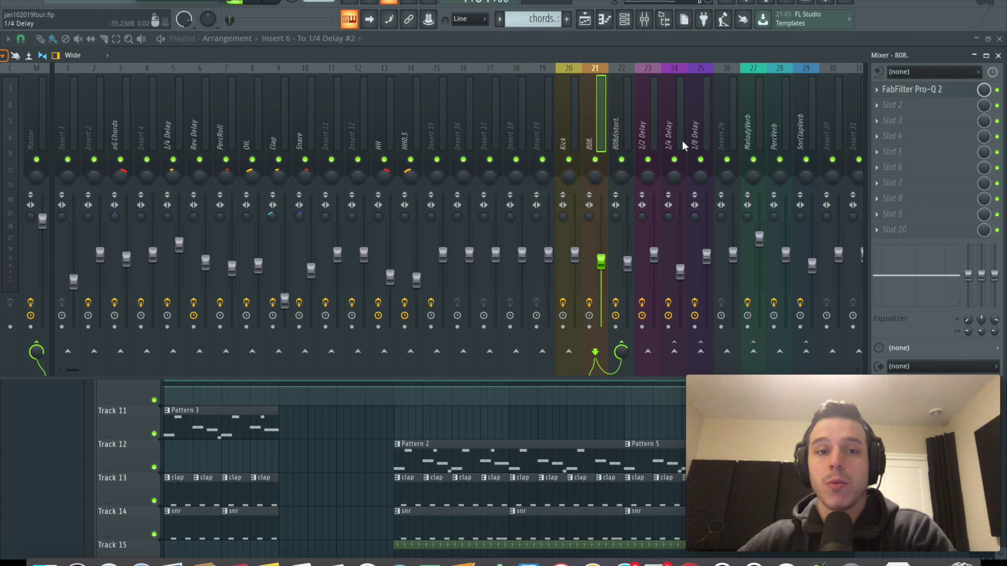
key("F9")
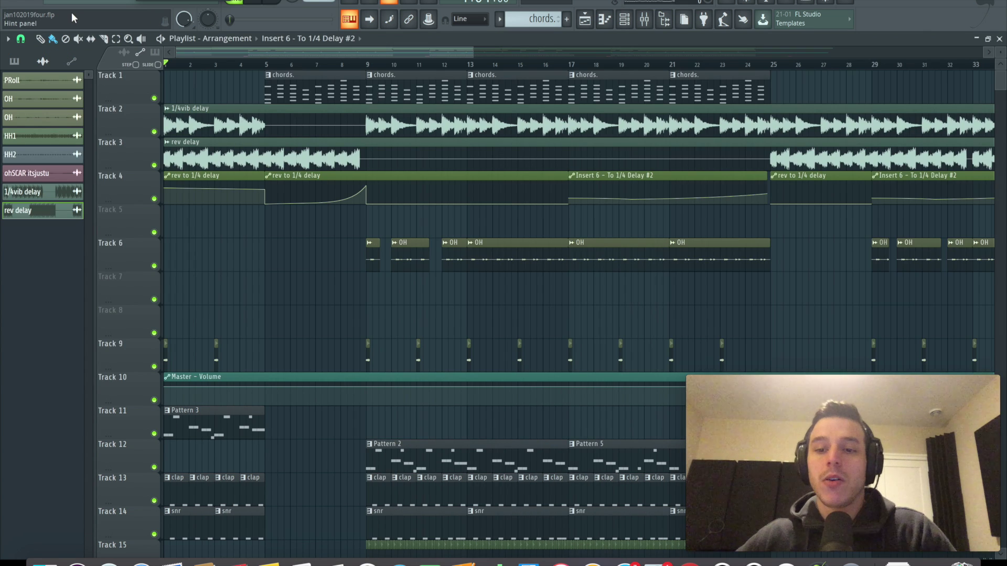